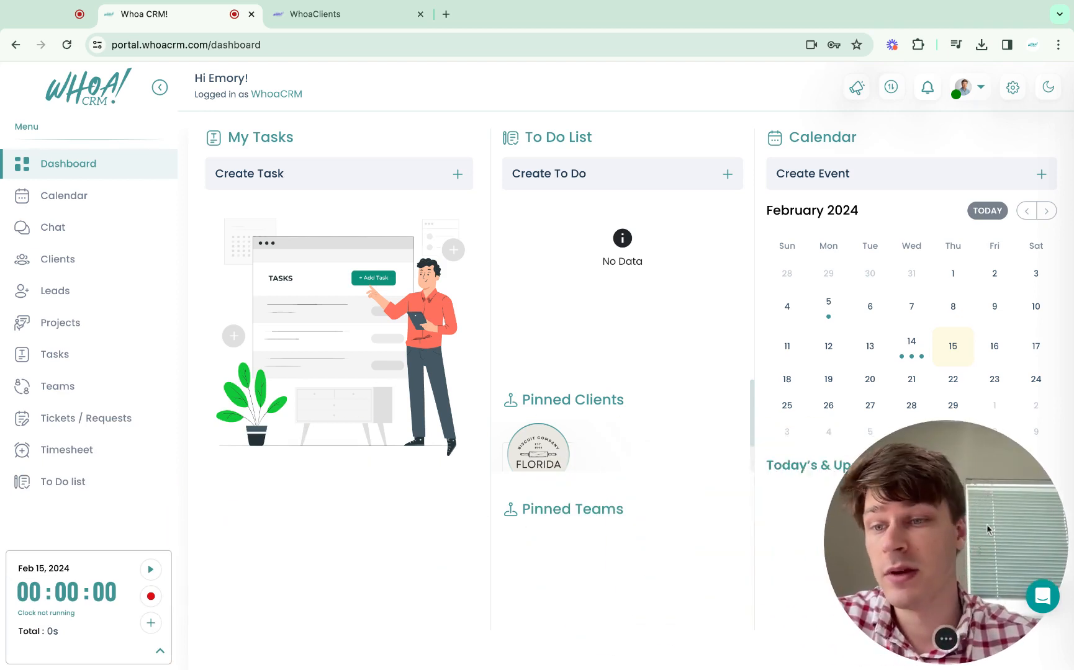
- Start a new project from scratch for the client Florida Biscuit Company and name it Website Redesign
click(86, 321)
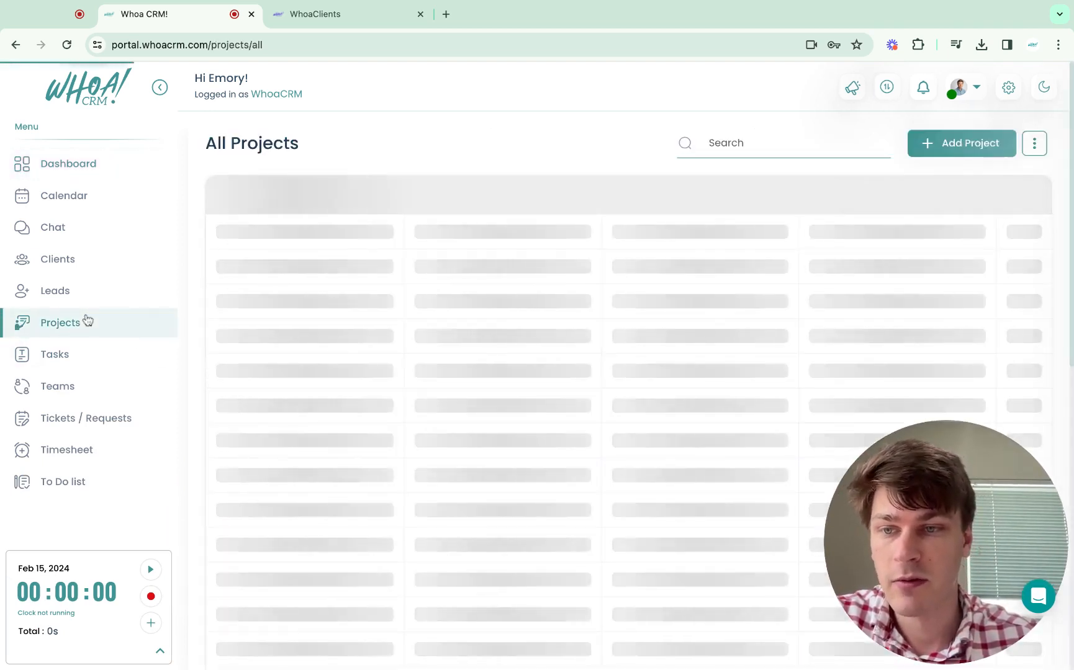
click(953, 142)
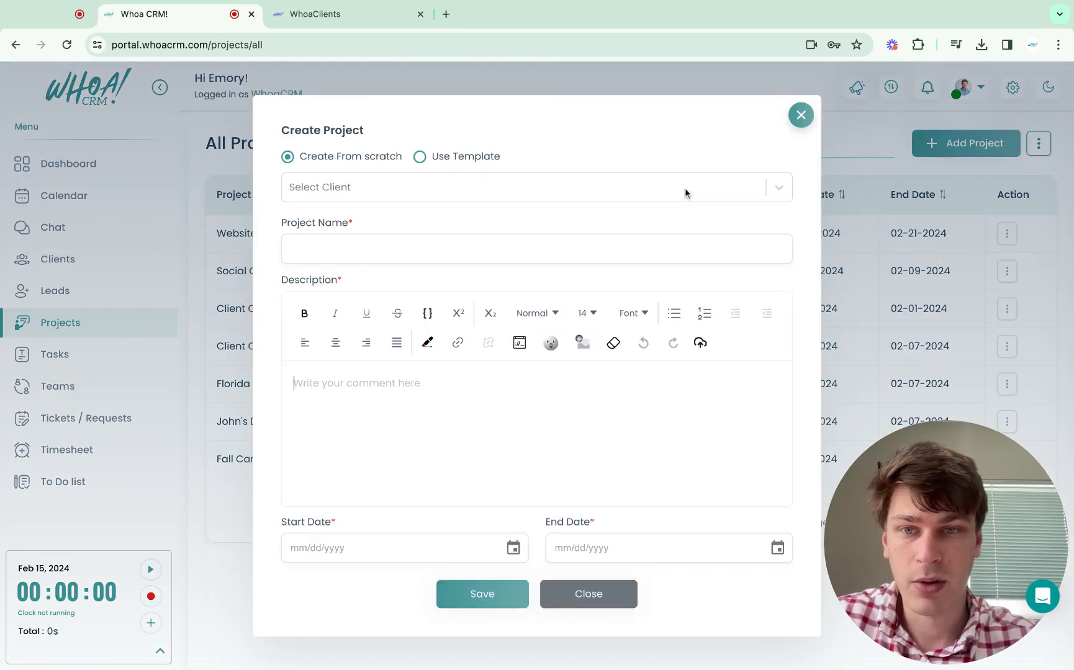
click(330, 184)
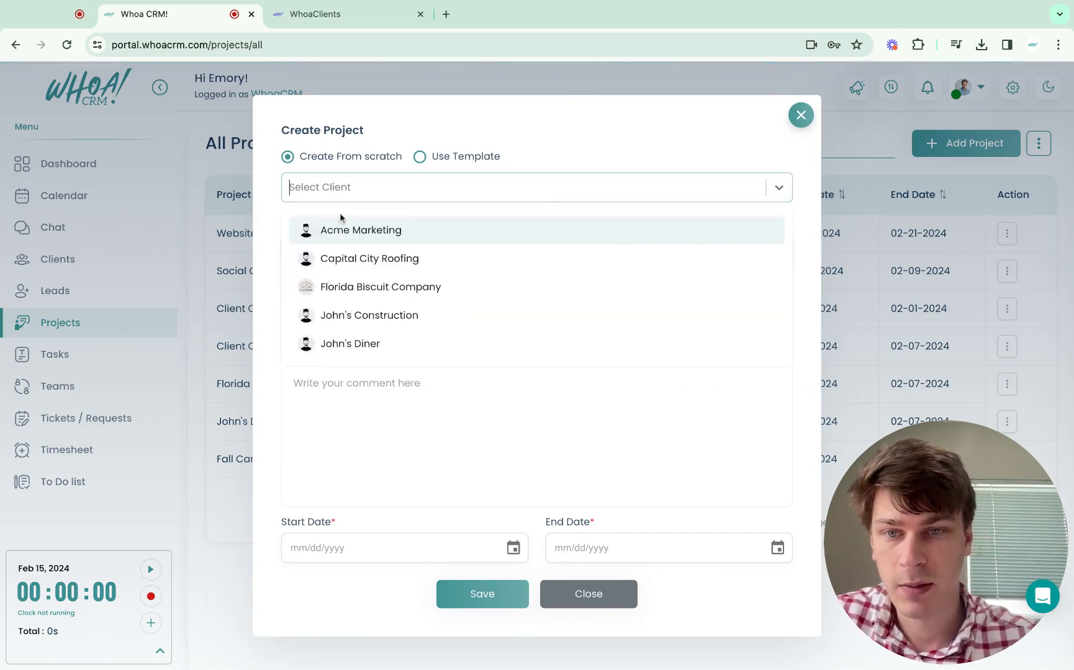
click(346, 287)
click(347, 248)
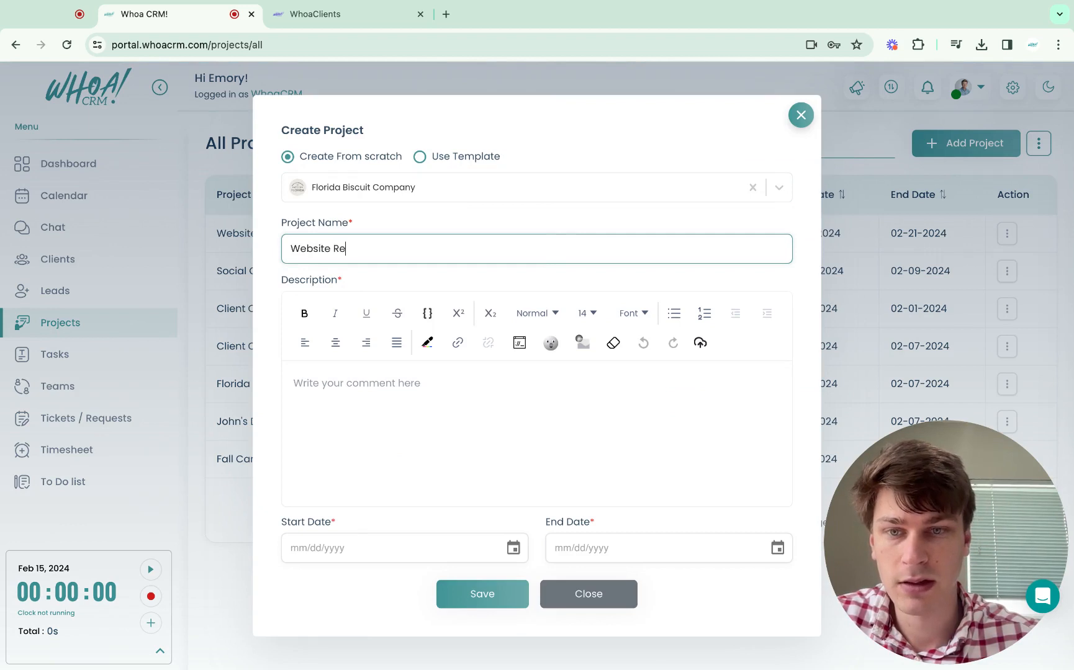
text(Website Redesig)
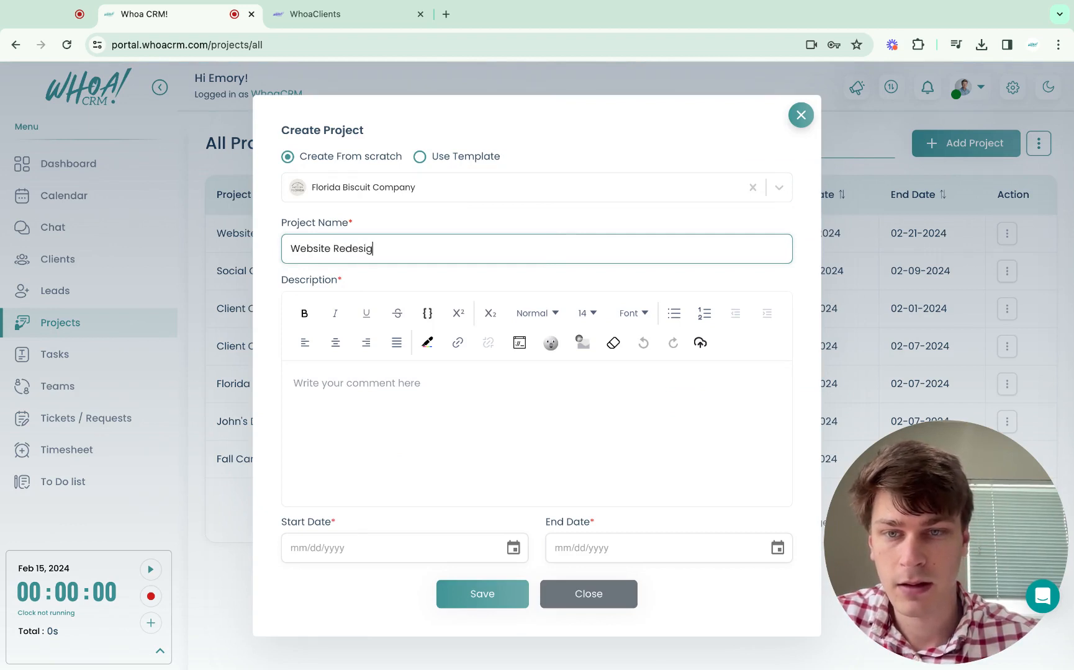
text(n)
- Set the project's start date to 02/15/2024 and end date to 02/29/2024, and save the project
click(397, 410)
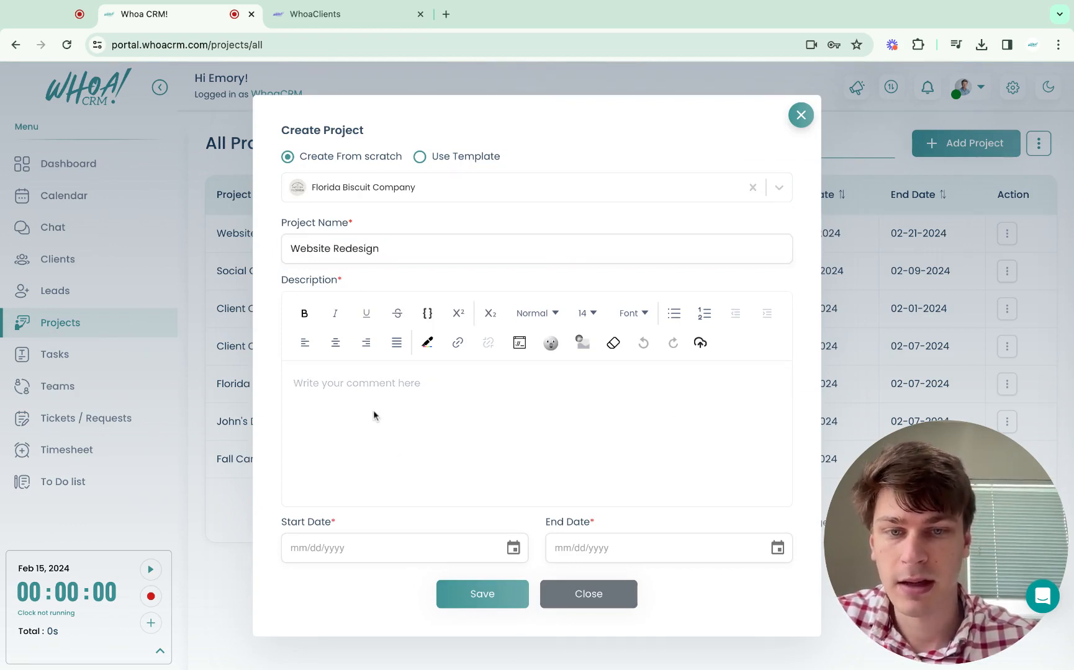
click(515, 550)
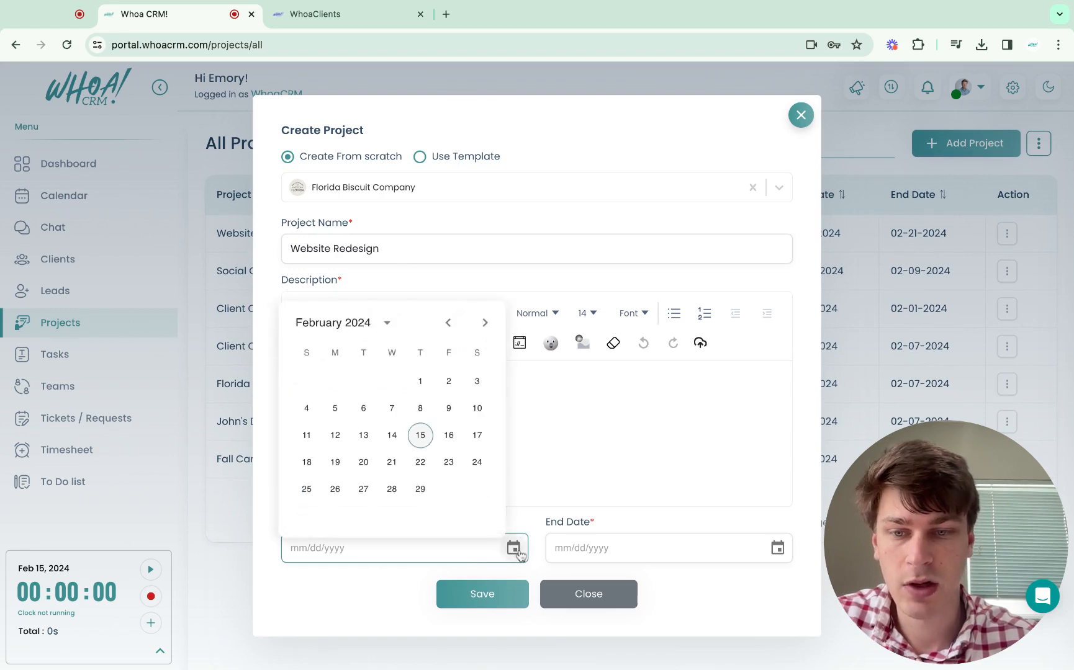
click(424, 438)
click(773, 548)
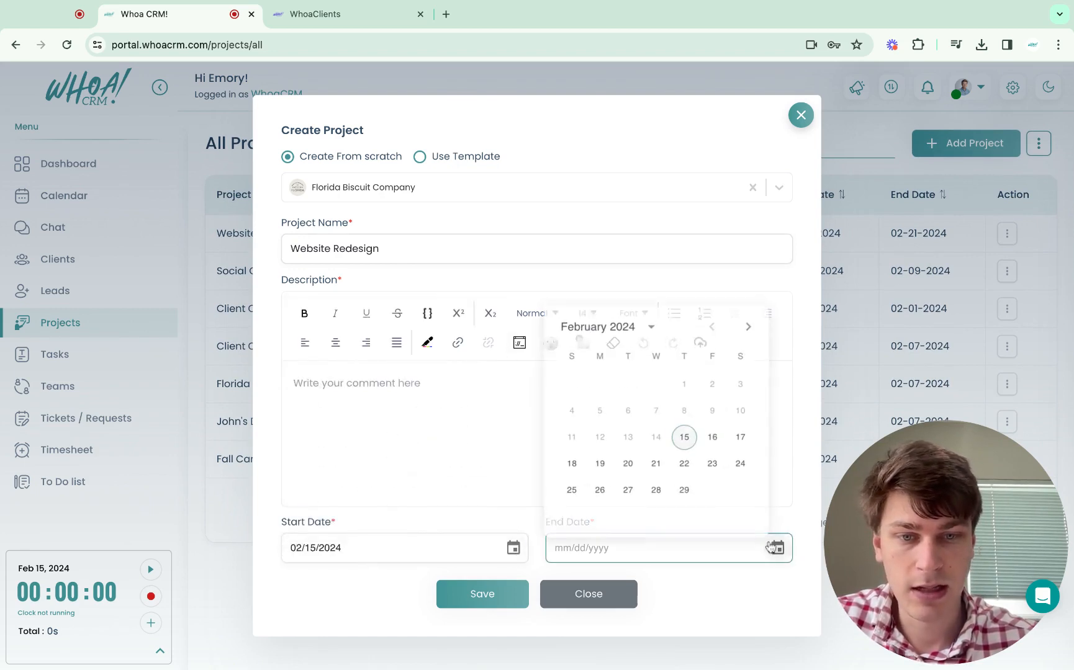
click(685, 491)
click(505, 592)
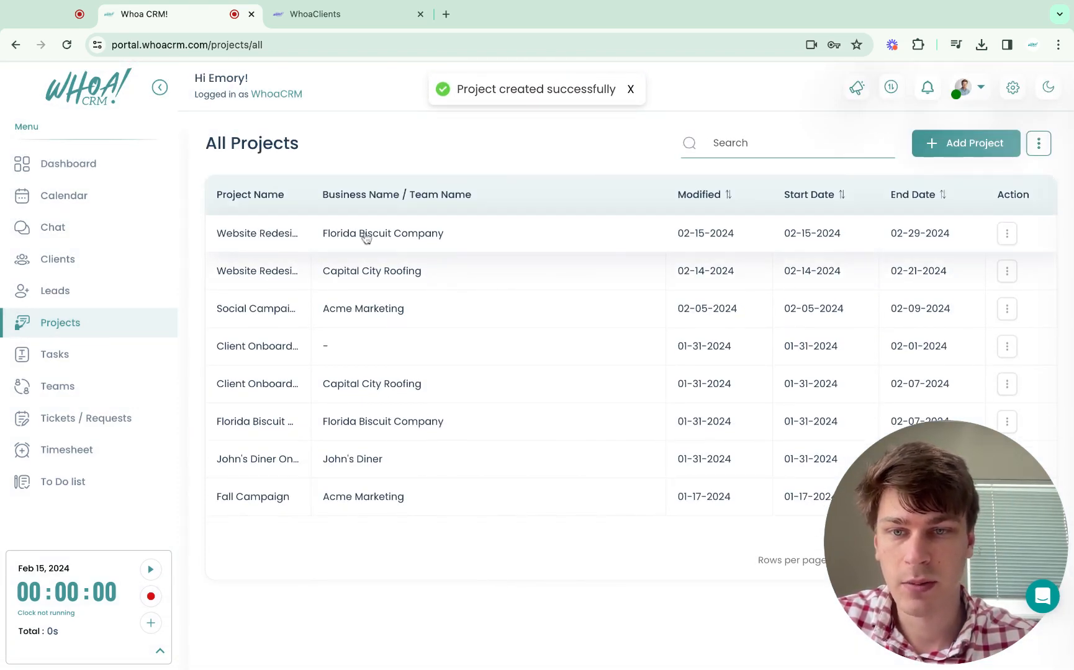
- Open the Website Redesign project from the Florida Biscuit Company client's details
click(119, 257)
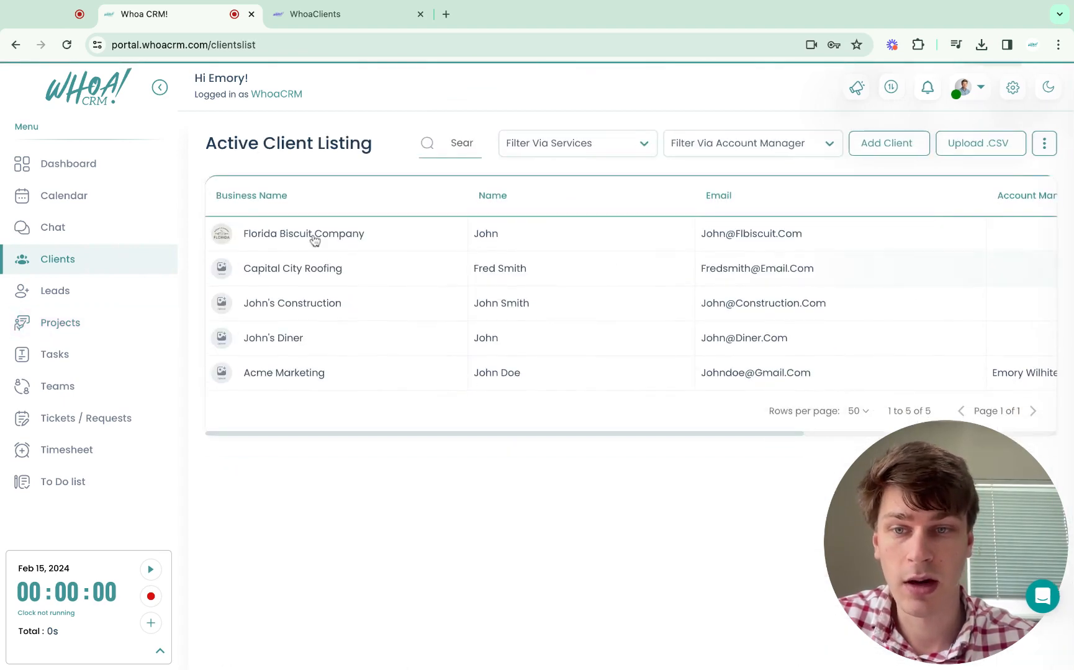
click(314, 240)
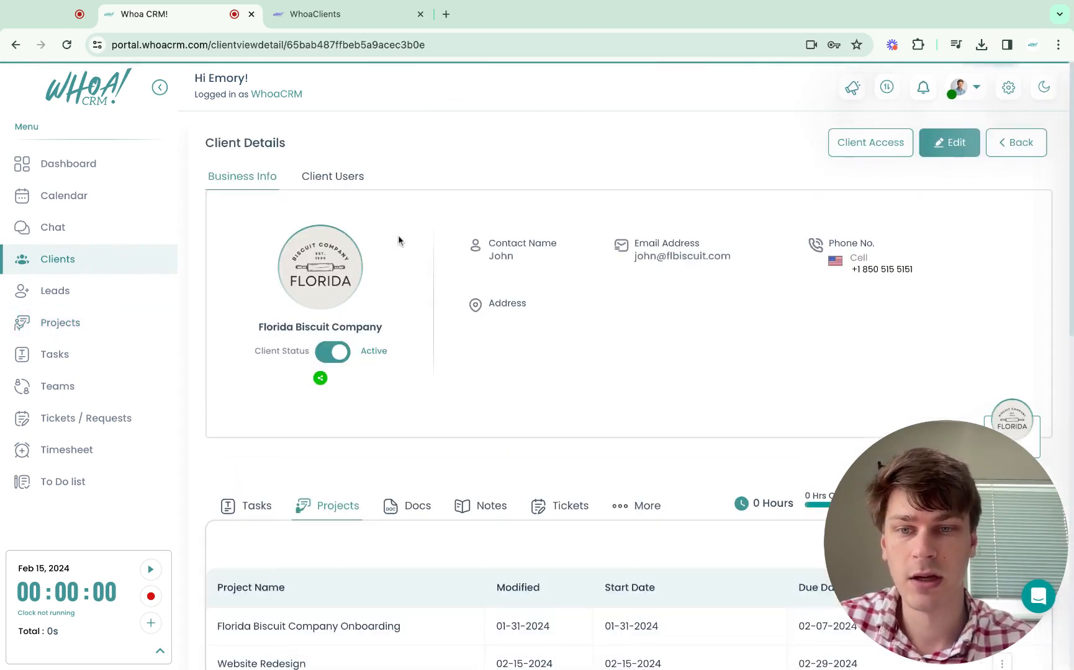
scroll(398, 235, down, 6)
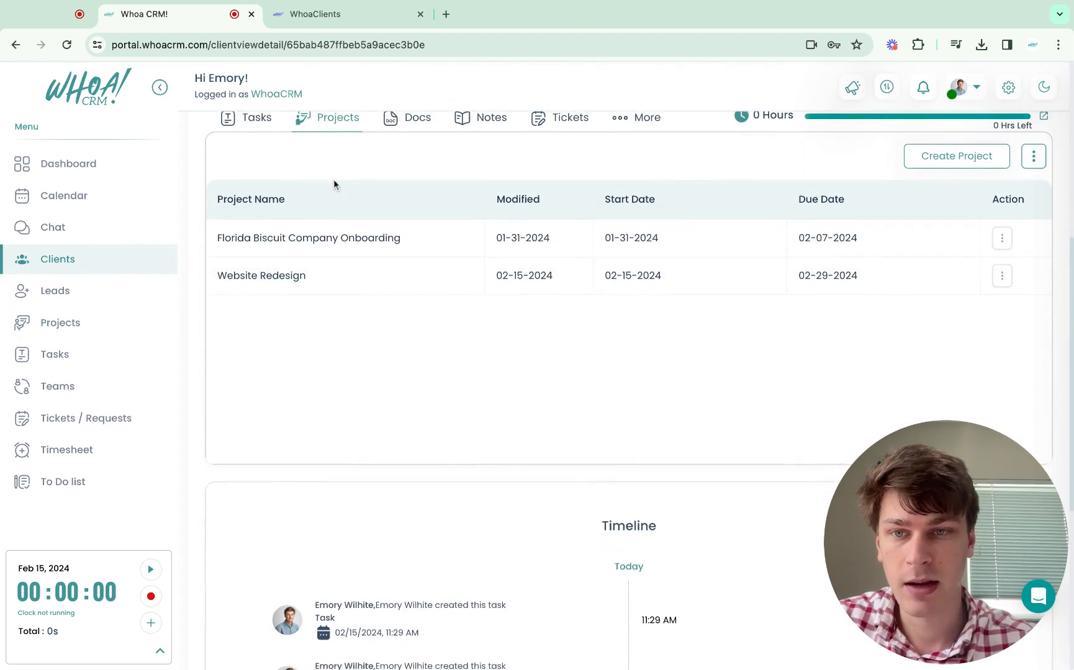
scroll(304, 345, up, 1)
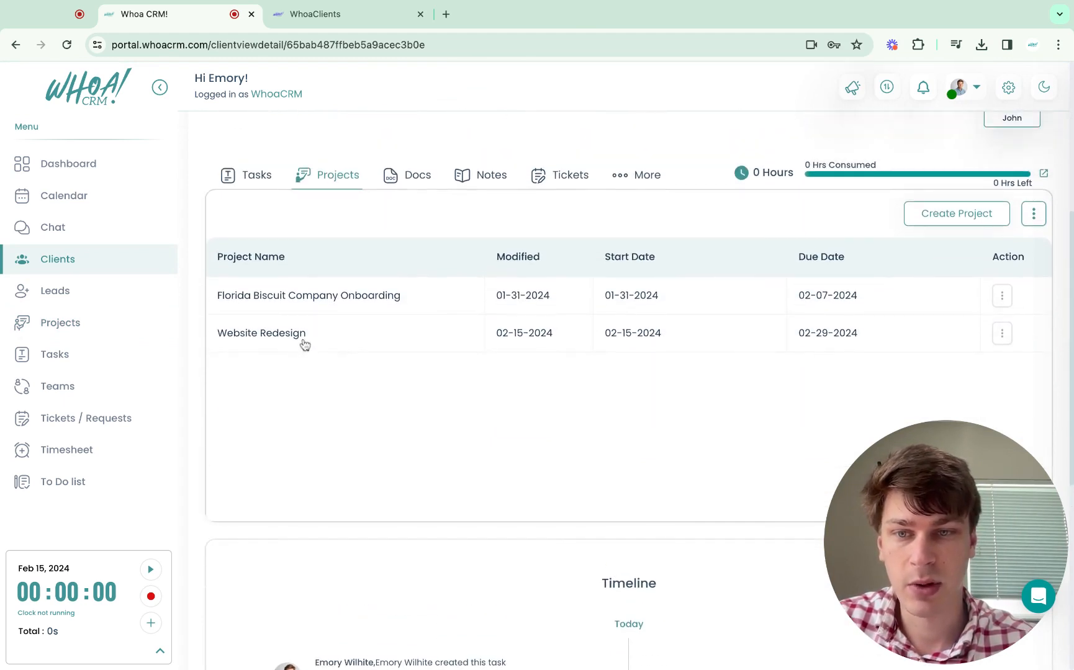
click(282, 335)
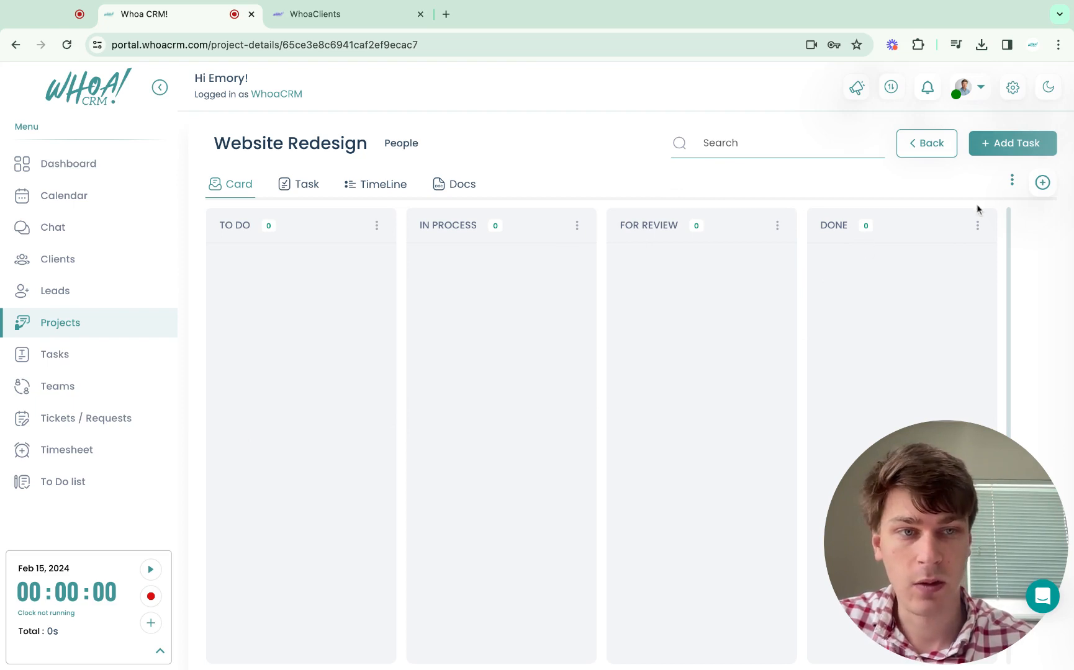
- Start a new task titled Wireframe Design in the project and assign it to the third team member listed
click(1017, 143)
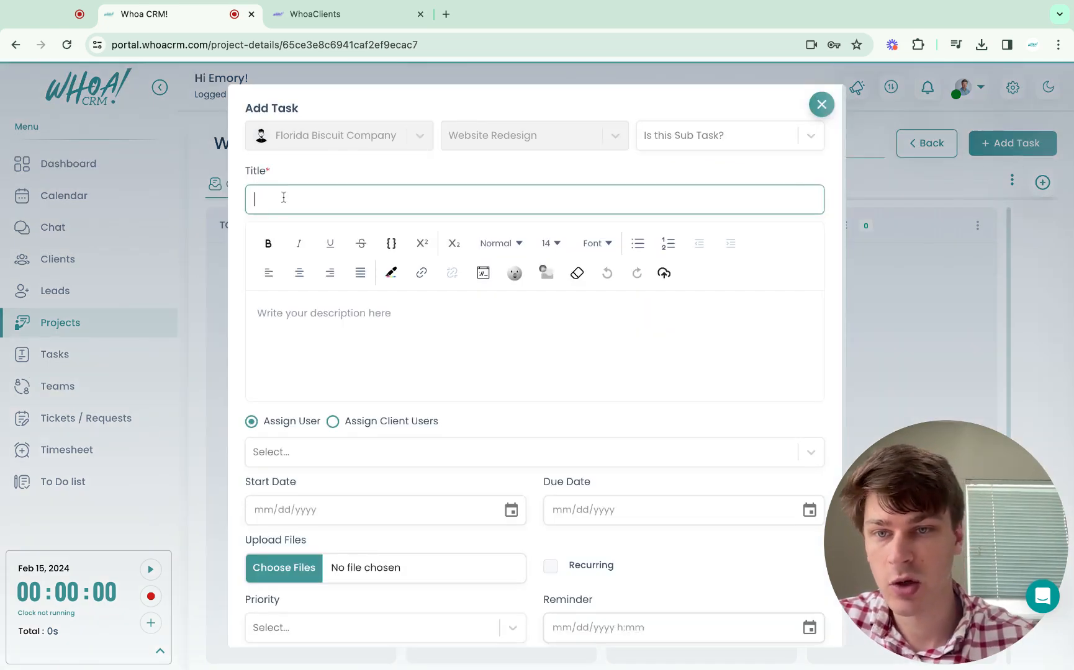
text(Wir)
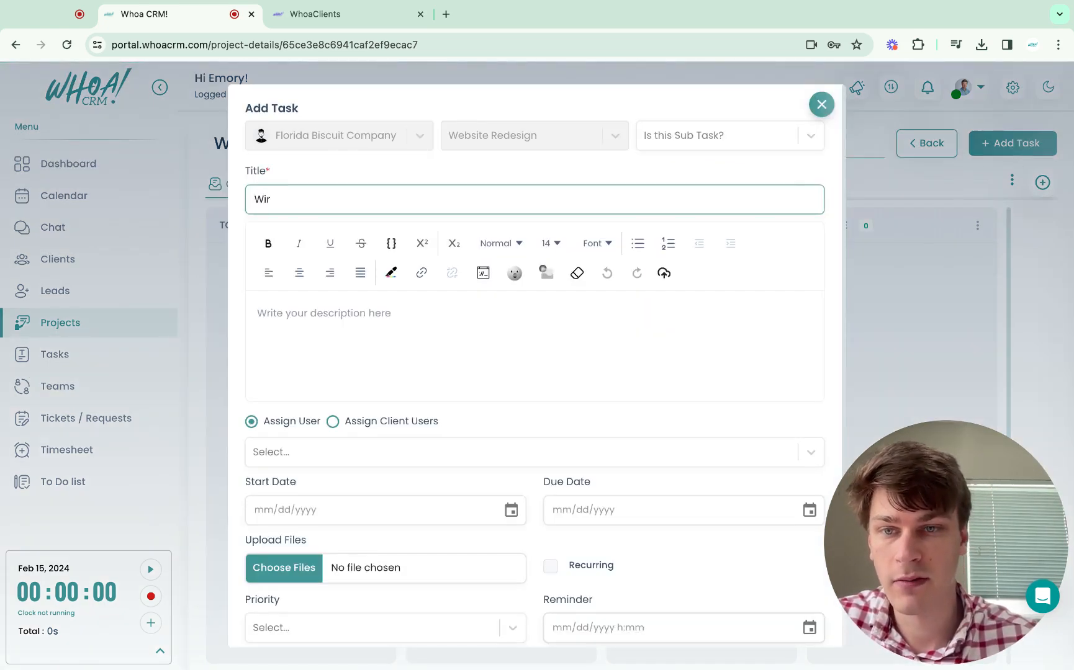
text(eframe Design)
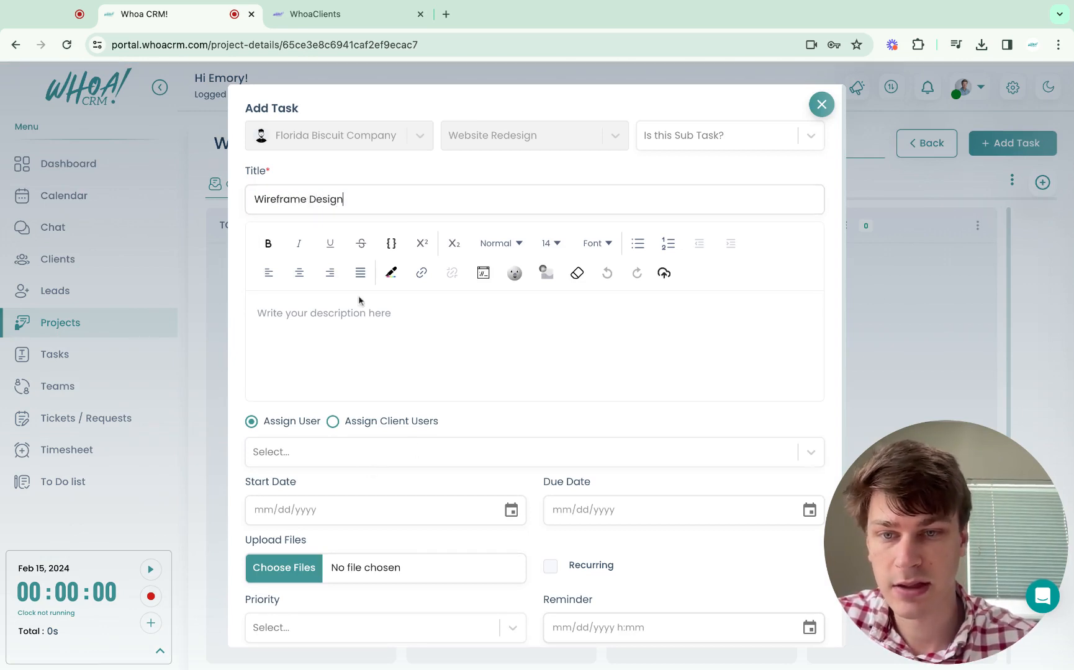
scroll(317, 319, down, 3)
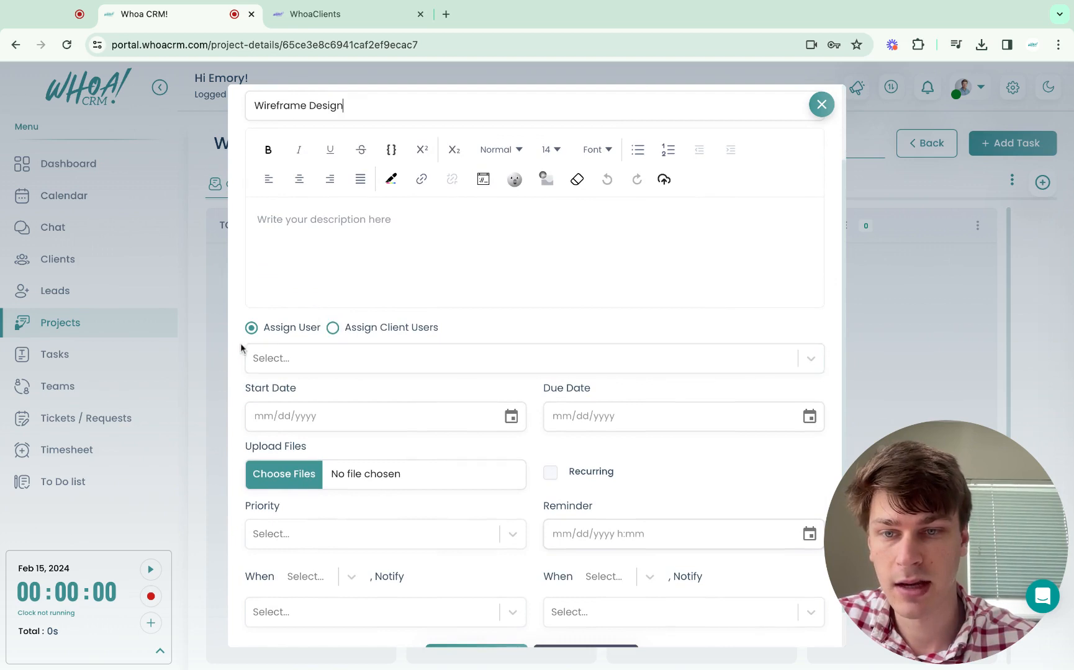
click(277, 366)
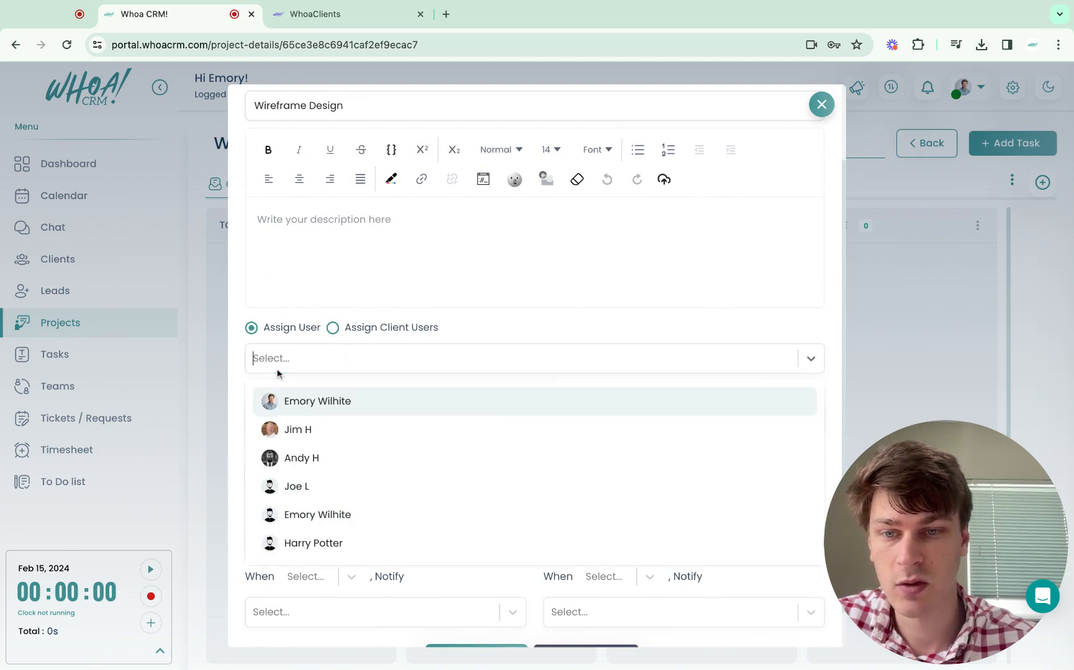
click(296, 455)
- Set the task's start date to 02/15/2024 and its due date to 02/22/2024
scroll(360, 384, down, 1)
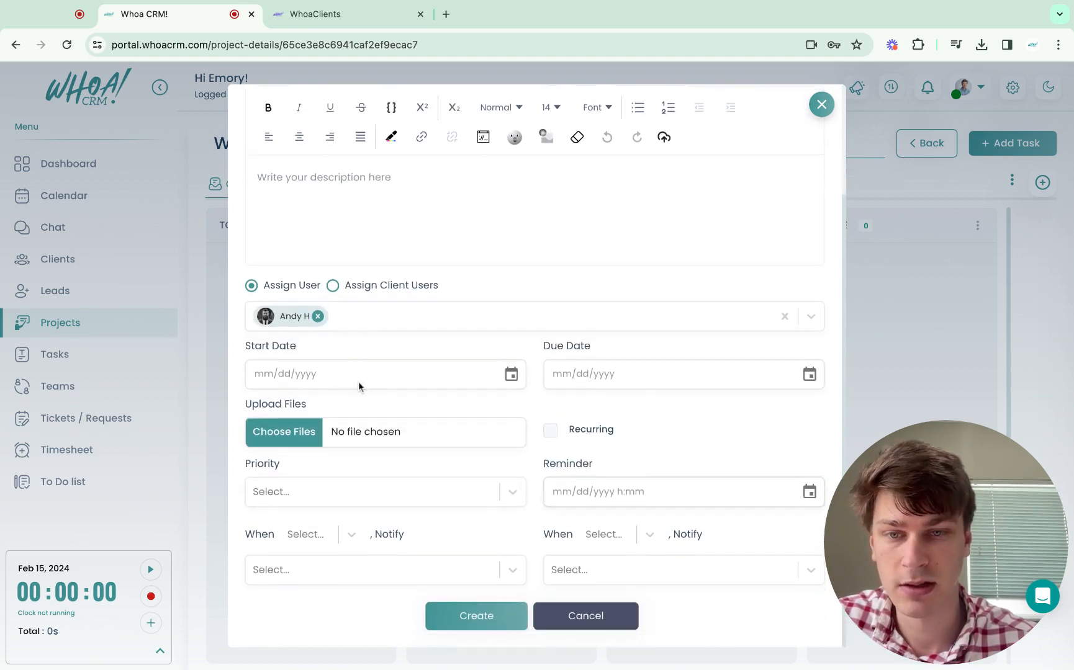
click(511, 375)
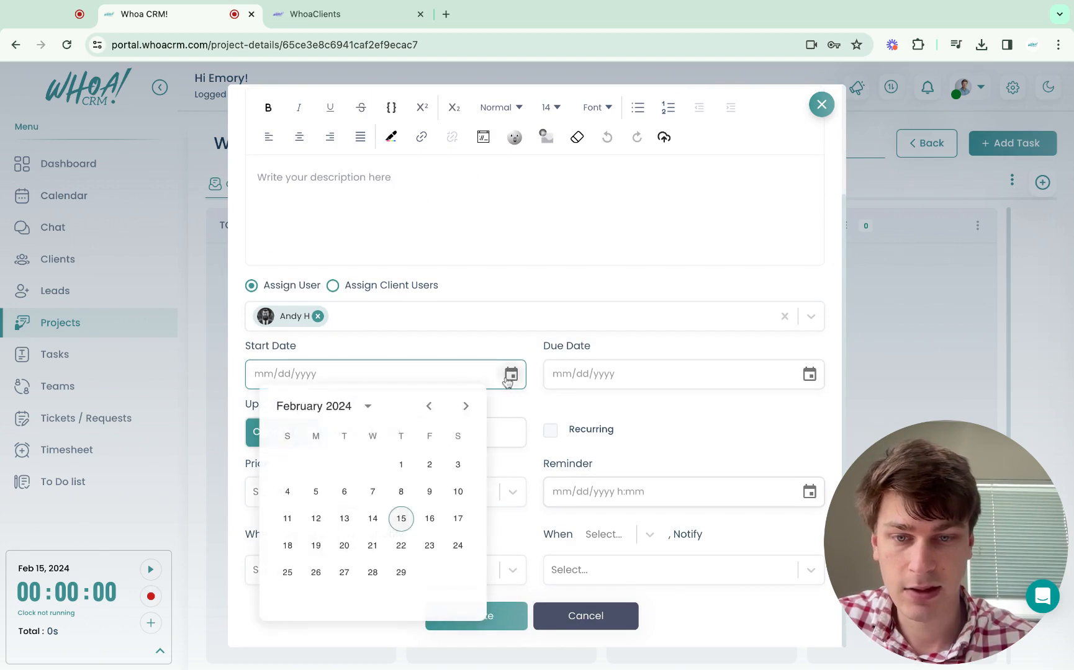
click(404, 526)
click(808, 374)
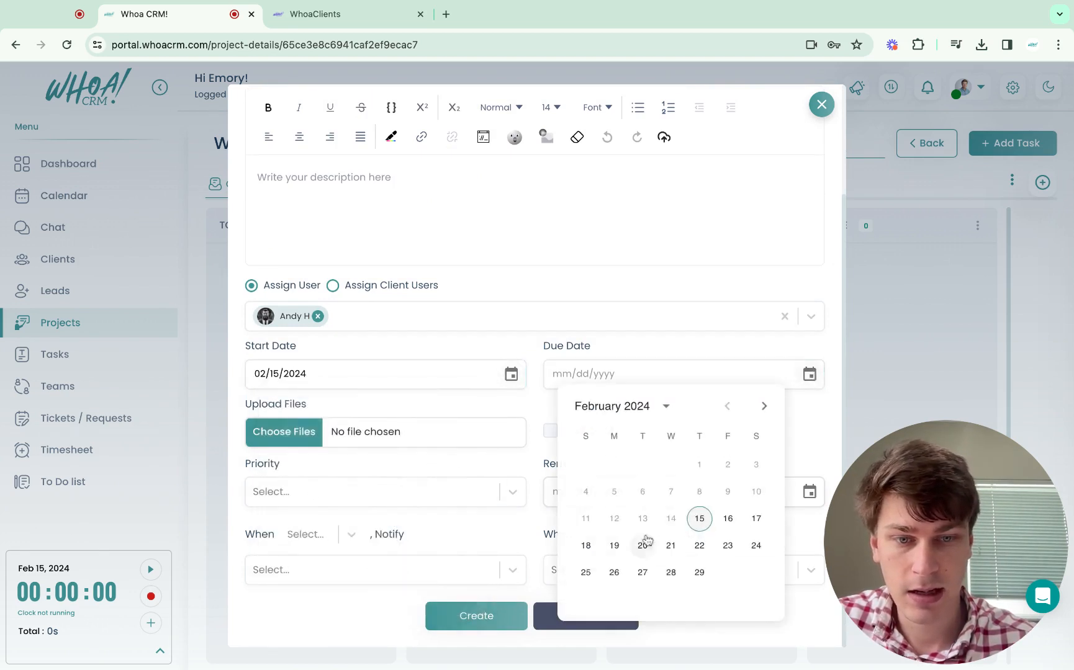
click(701, 545)
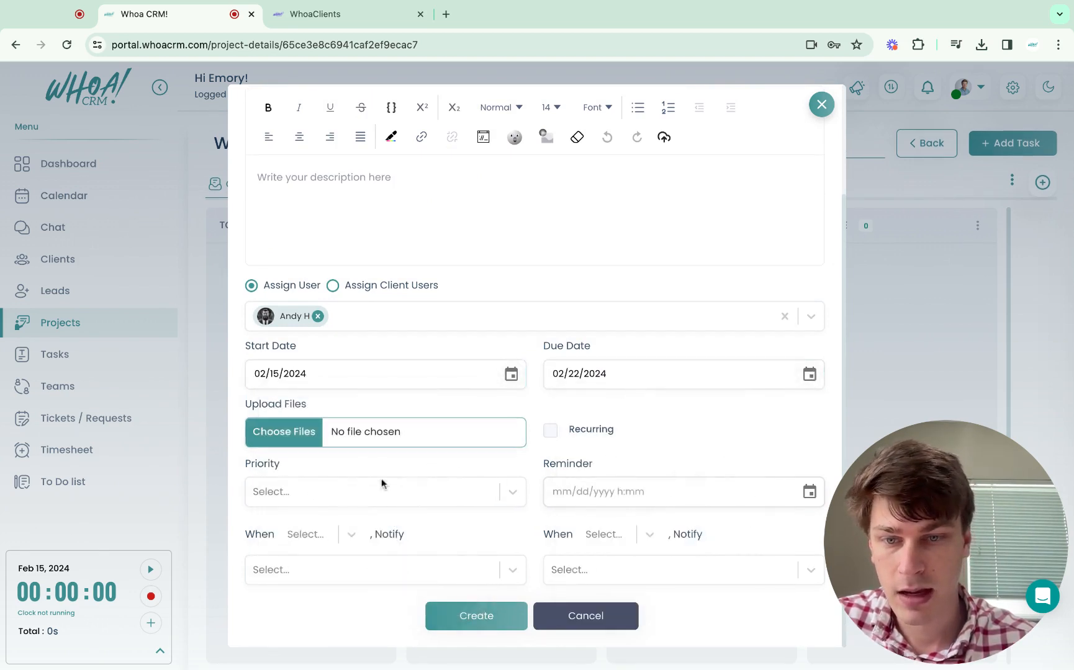
- Give the task Medium priority and set its reminder to 02/20/2024 08:00 am
click(380, 494)
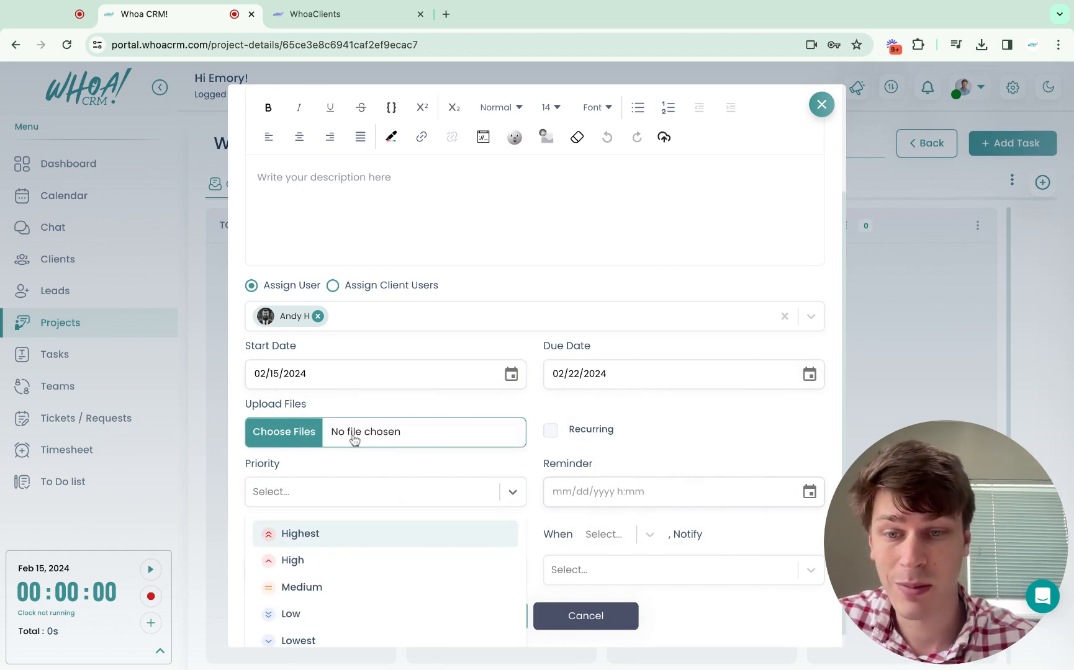
click(302, 587)
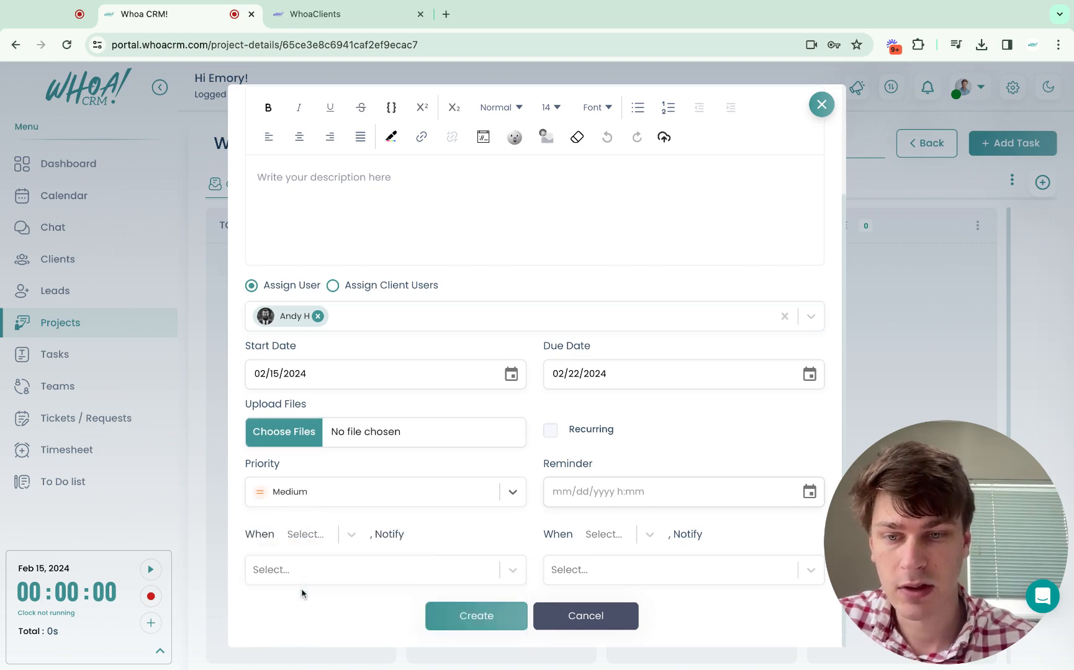
click(794, 490)
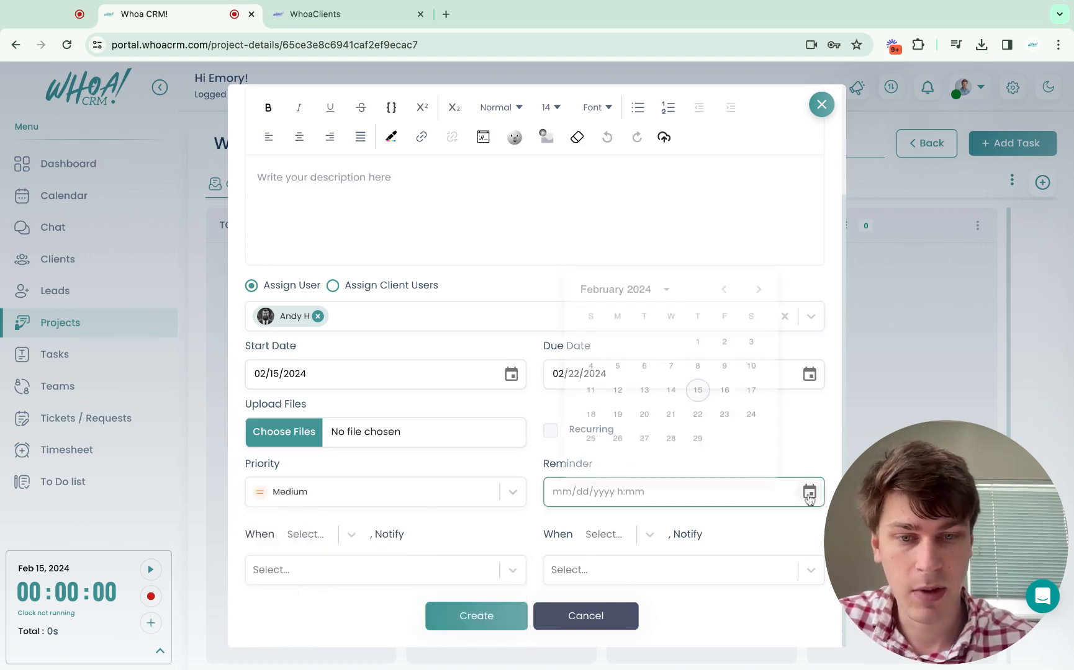
click(642, 410)
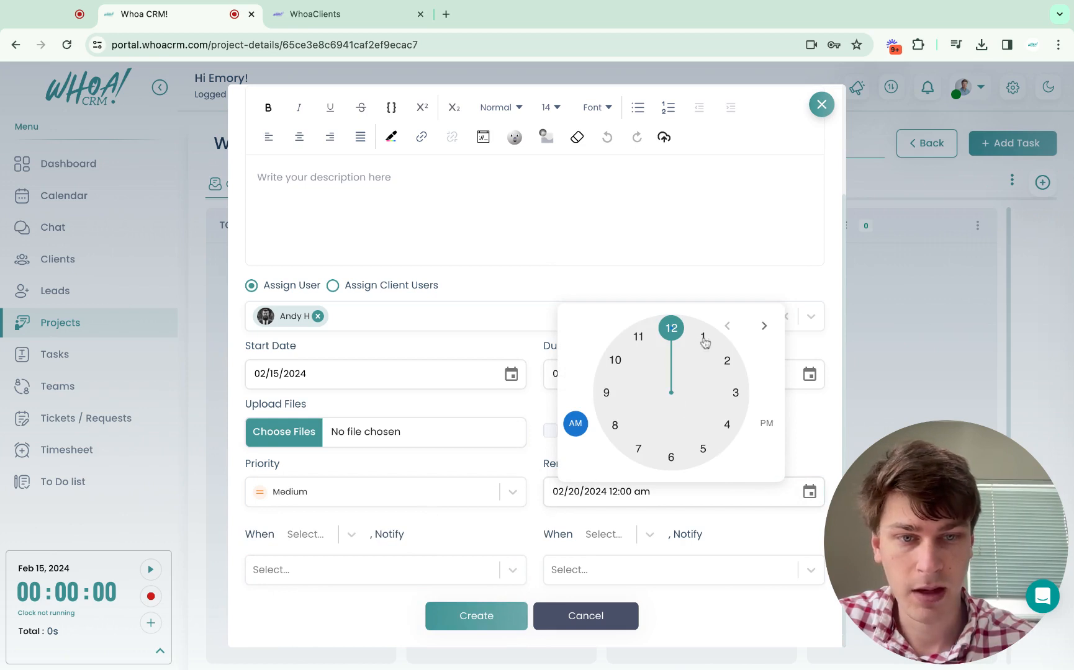
click(617, 428)
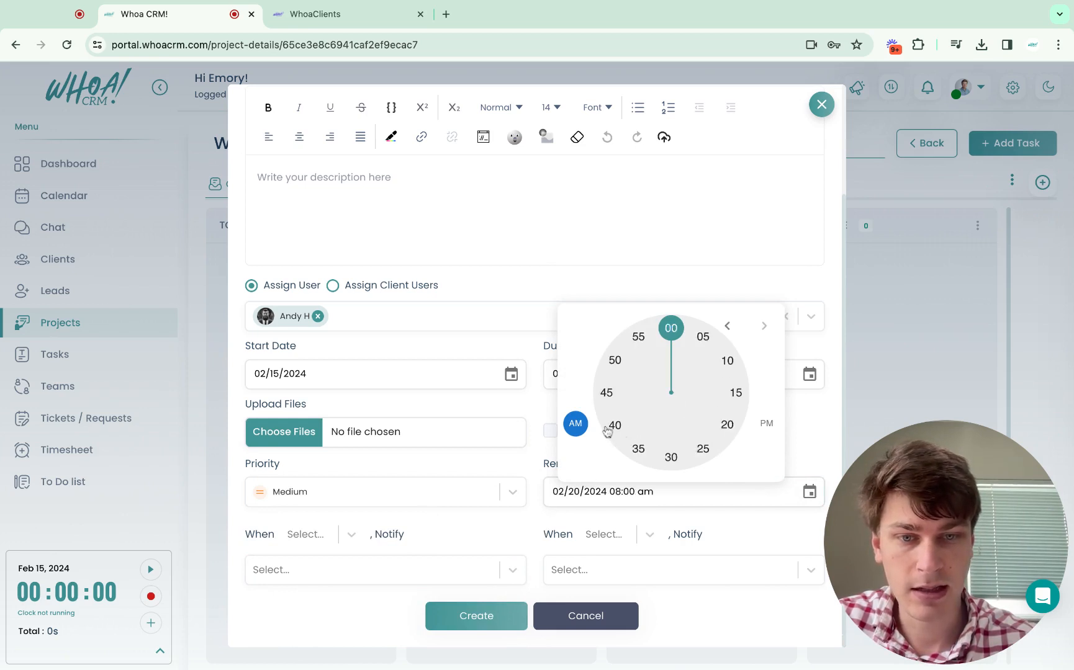
click(500, 476)
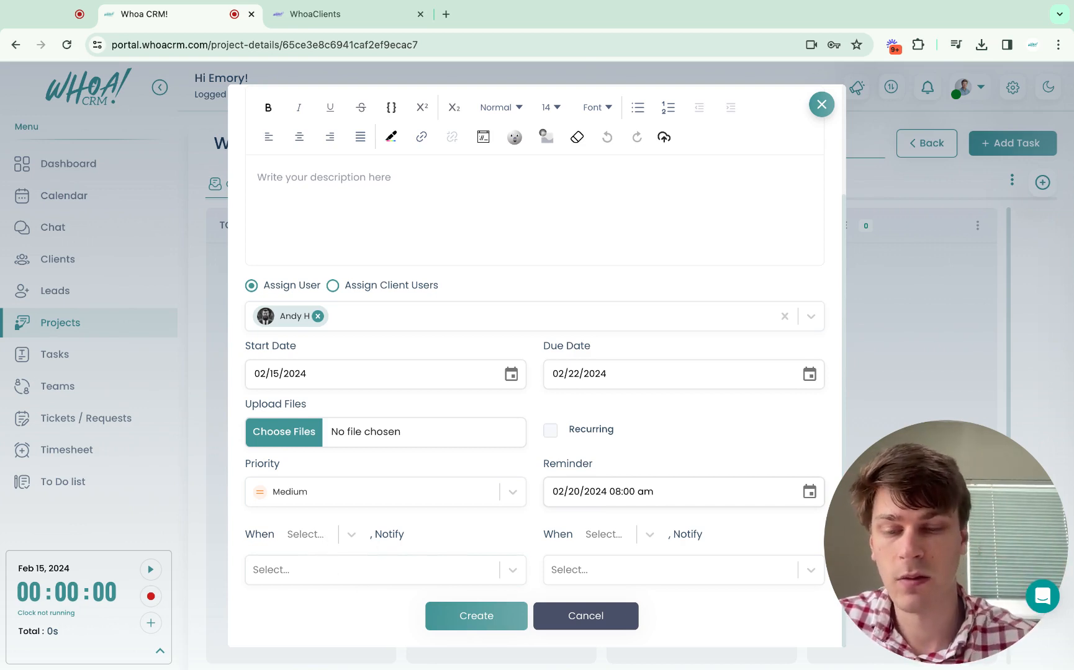
- Set a team member to be notified when the task is For Review, and create the task
click(310, 532)
click(313, 609)
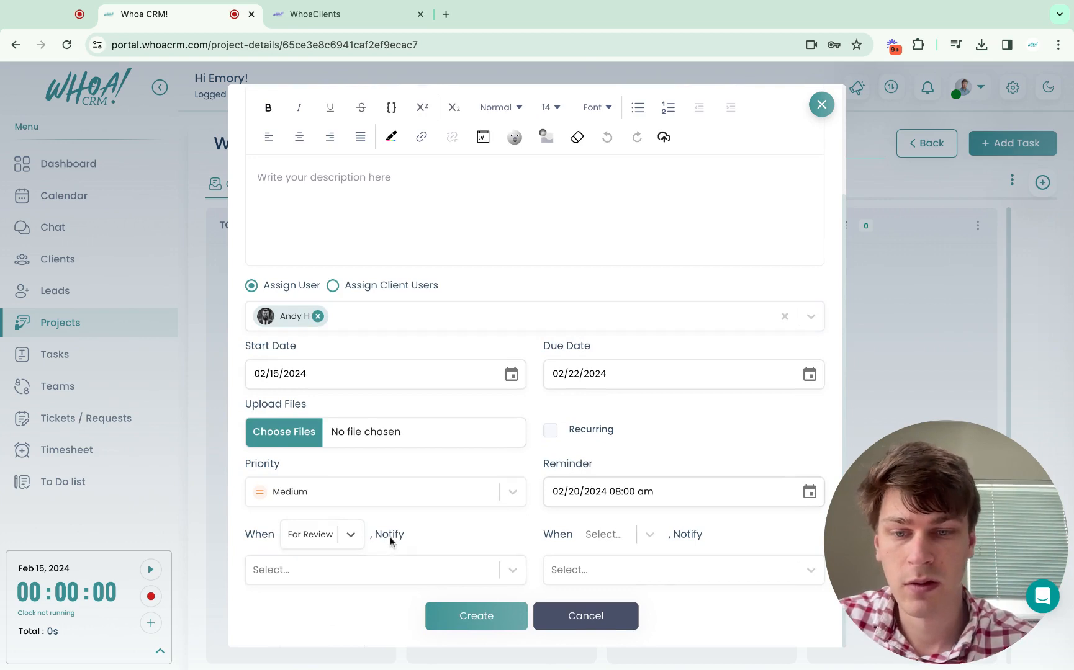
click(333, 587)
click(333, 502)
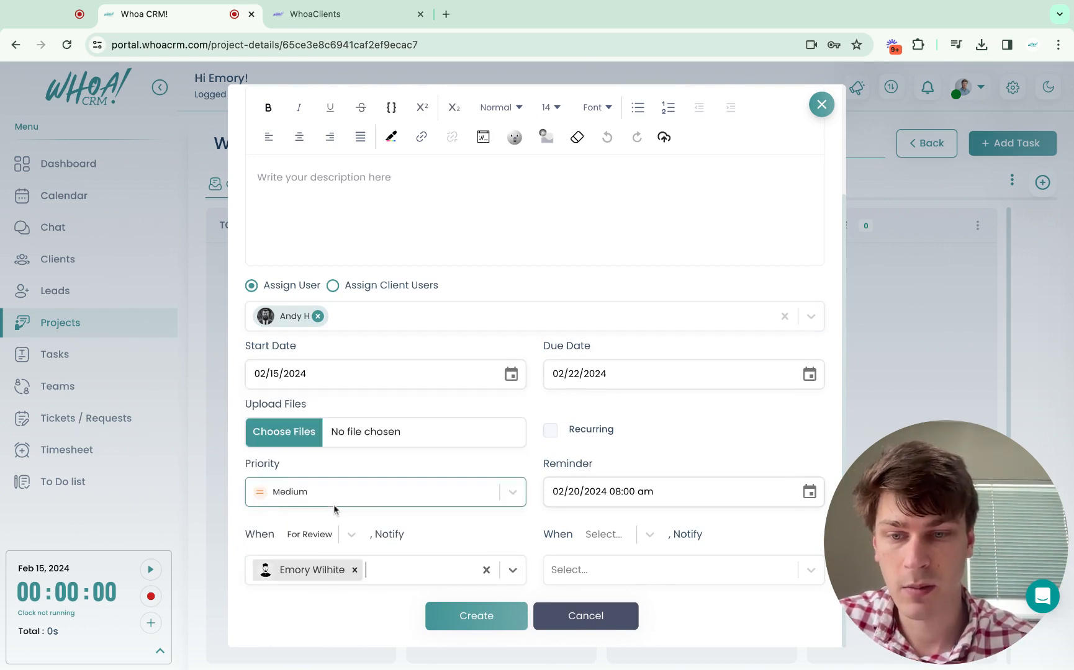
click(465, 622)
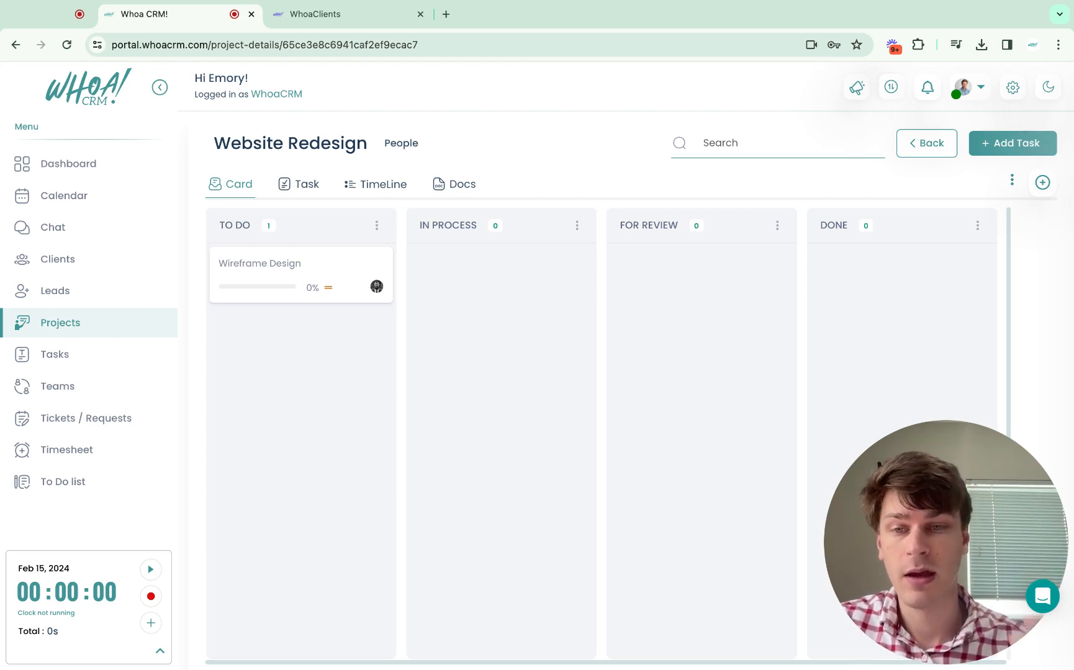
- Start a new task in the Website Redesign project titled Photos for Website
click(1013, 144)
click(332, 206)
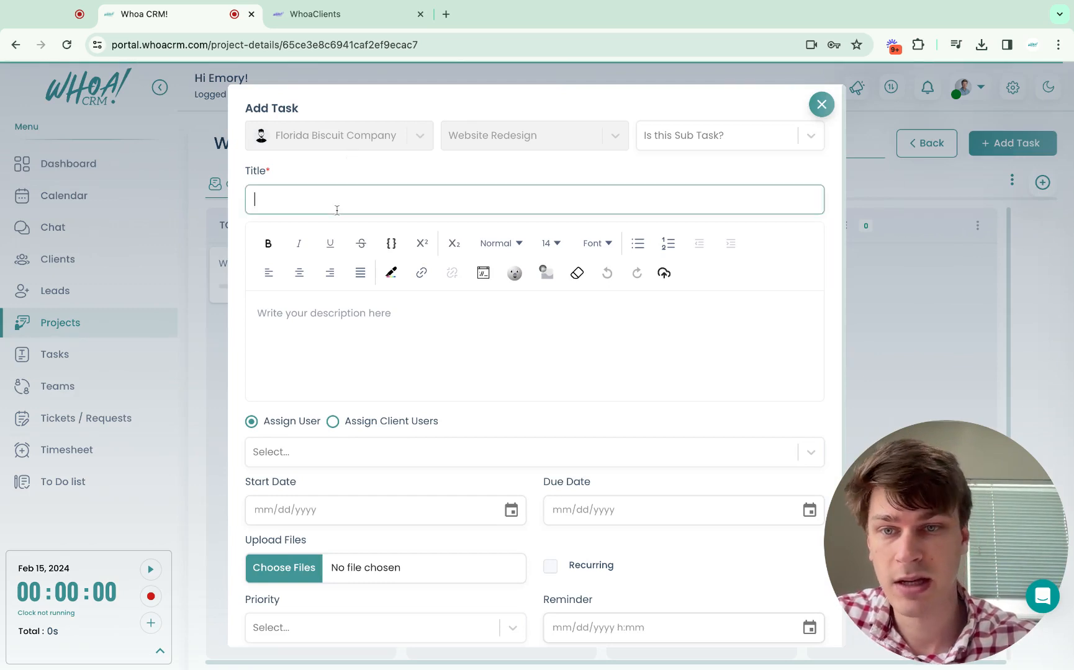
text(Photos )
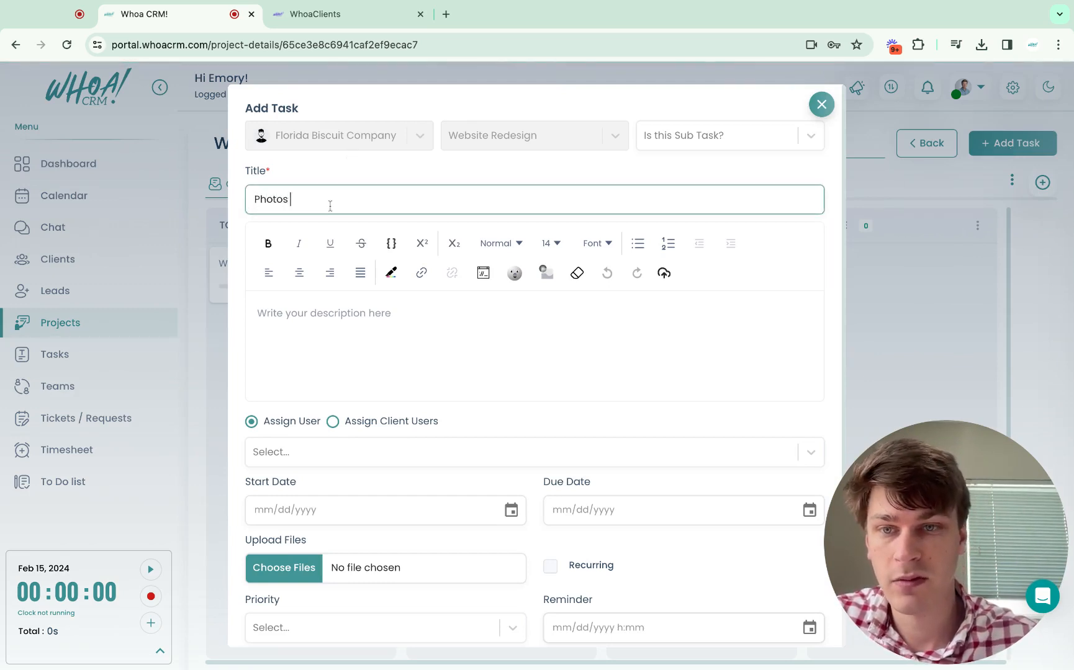
text(ofr)
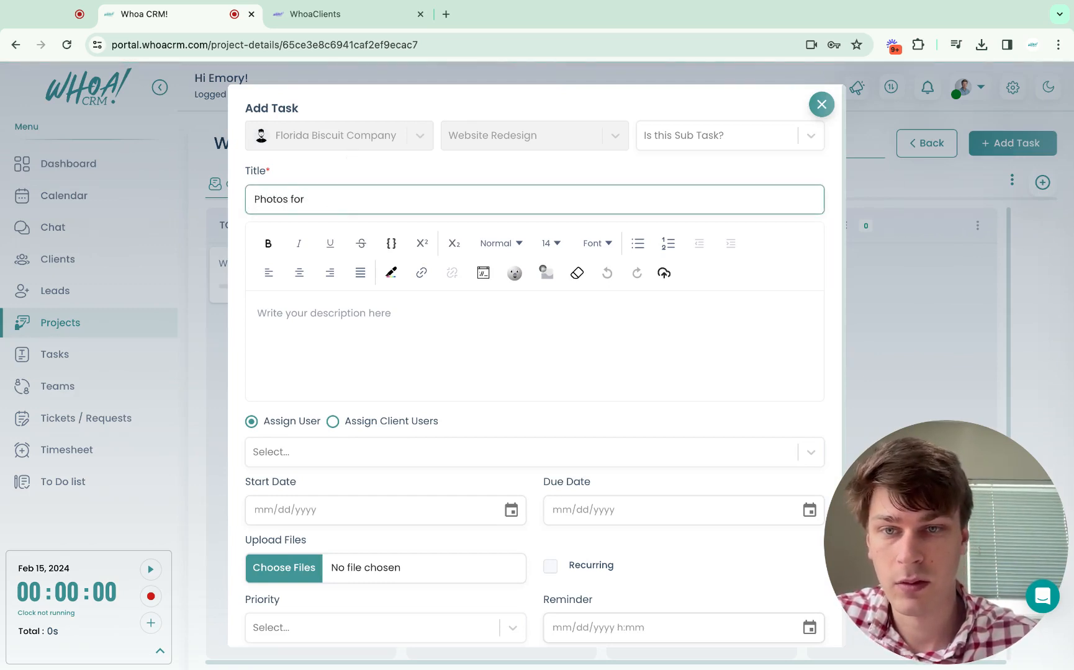
text( Website)
- Enter the task description: Please add photos to the folder "Photos for Website"
click(321, 313)
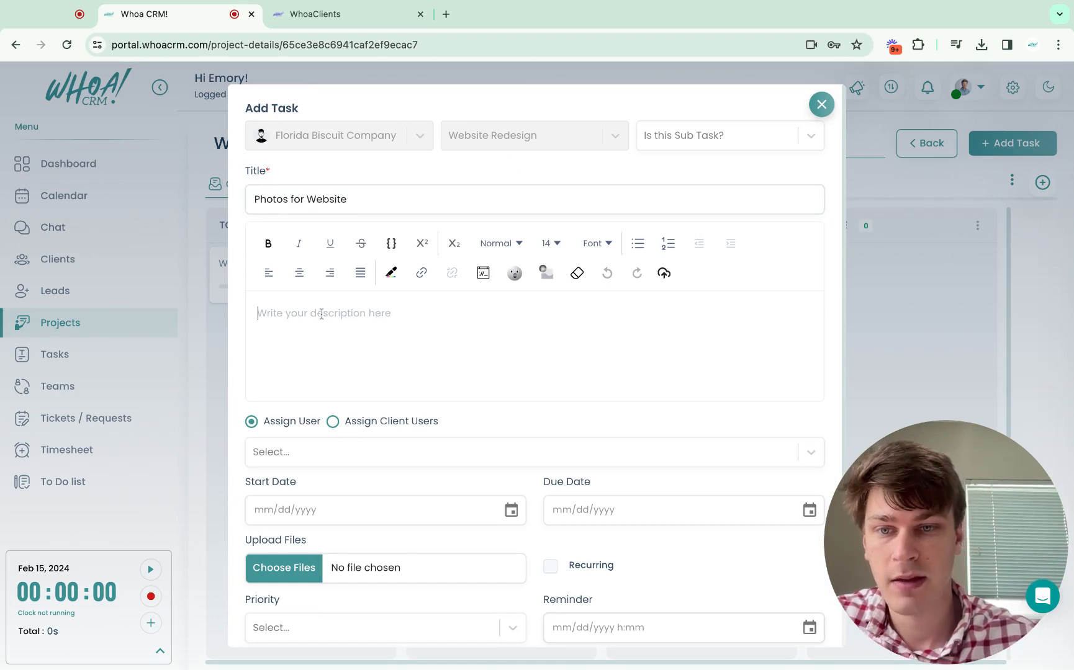
text(Please ad)
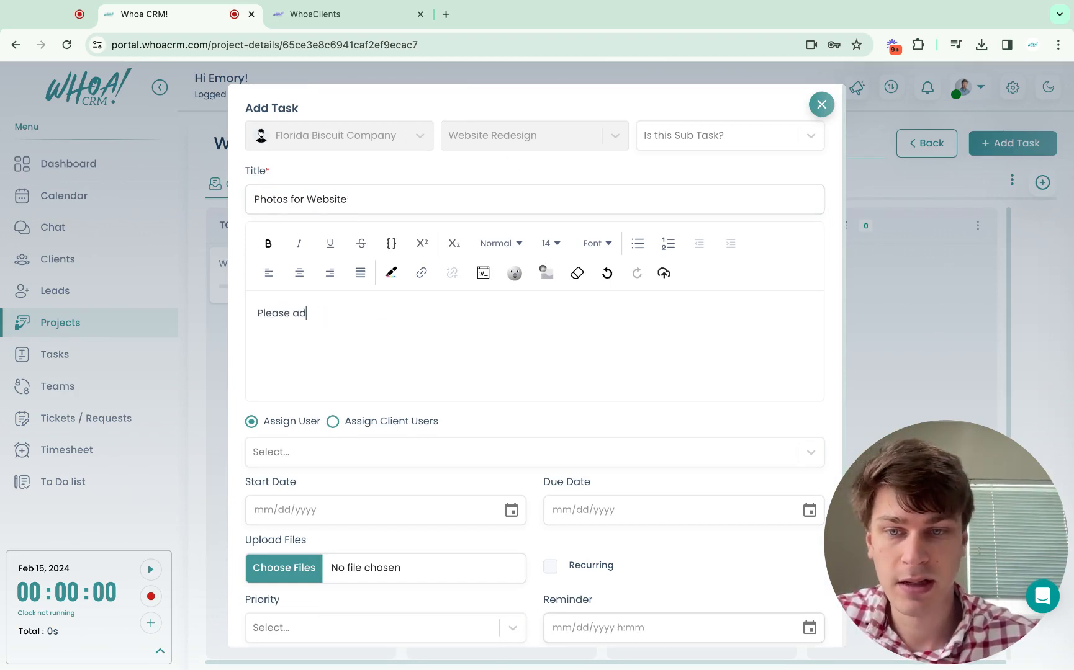
text(d photos to the folder "Photos f)
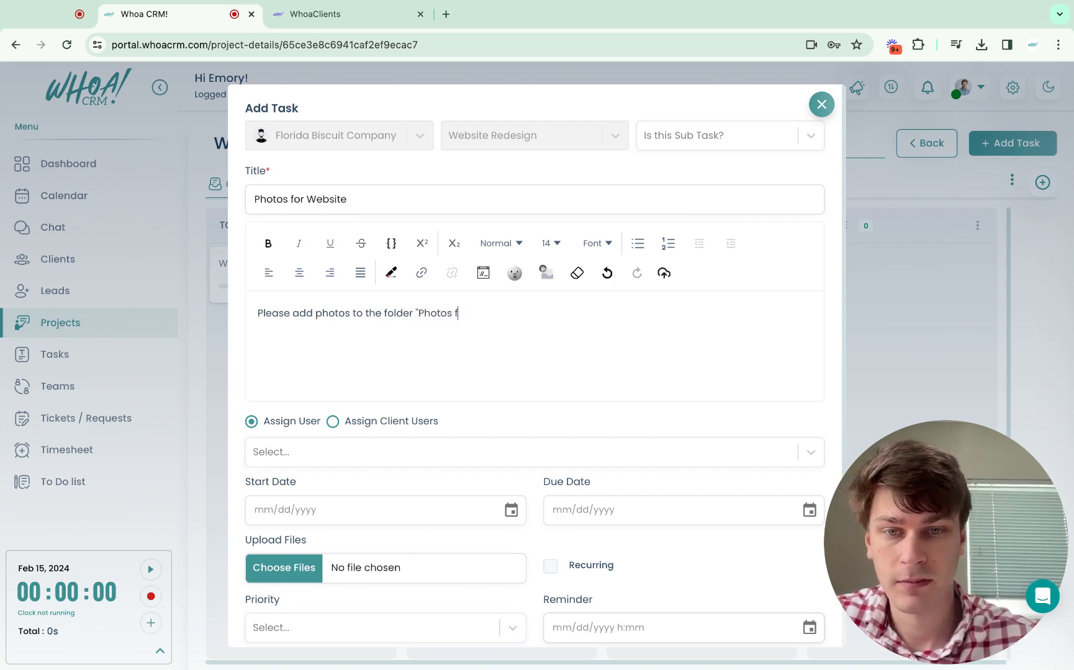
text(or WEbs)
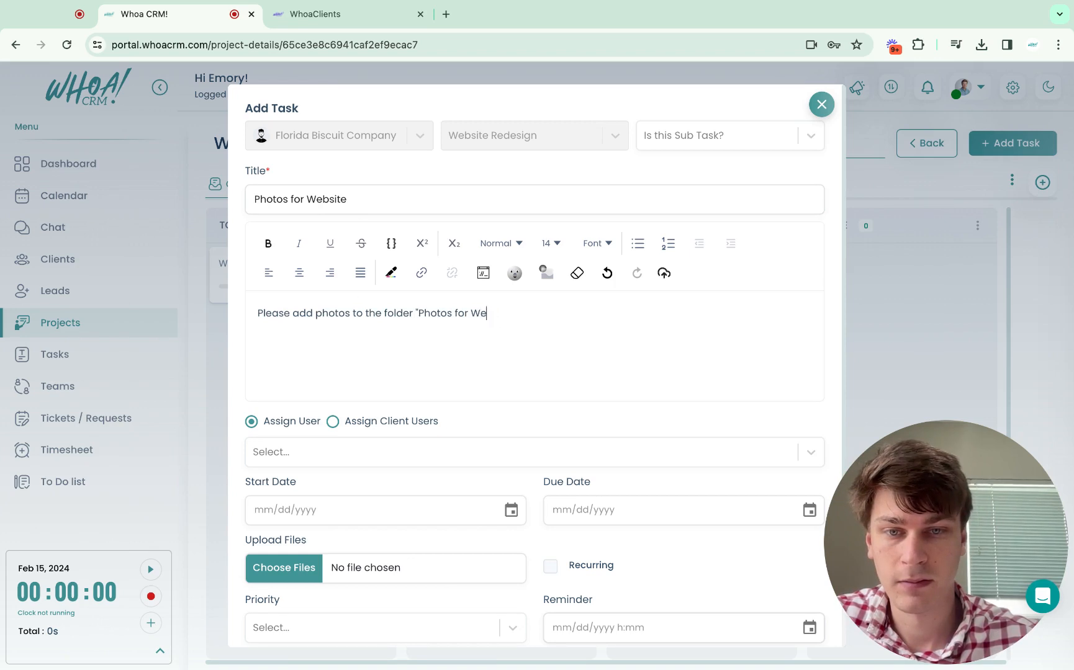
text(bsite")
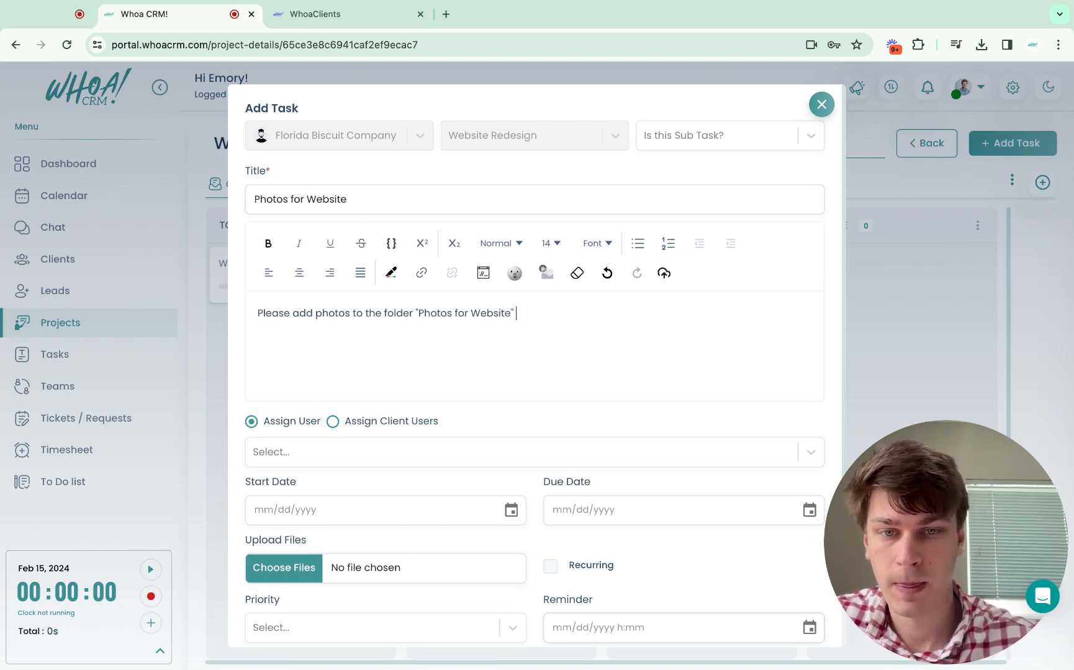
scroll(310, 396, down, 2)
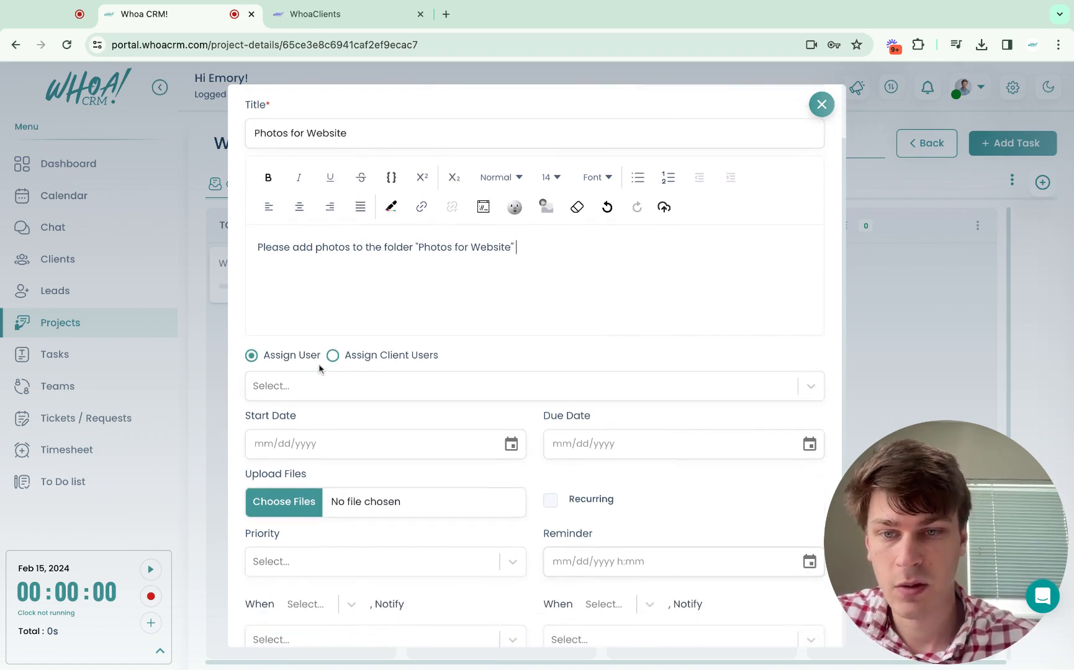
- Select and copy the folder name Photos for Website from the task description
click(418, 247)
key(shift+Right)
key(shift+Right)
key(shift+Right)
key(shift+Right)
key(shift+Right)
key(shift+Right)
key(shift+Right)
key(shift+Right)
key(shift+Right)
key(shift+Right)
key(shift+Right)
key(shift+Right)
key(shift+Right)
key(shift+Right)
key(shift+Right)
key(shift+Right)
key(shift+Right)
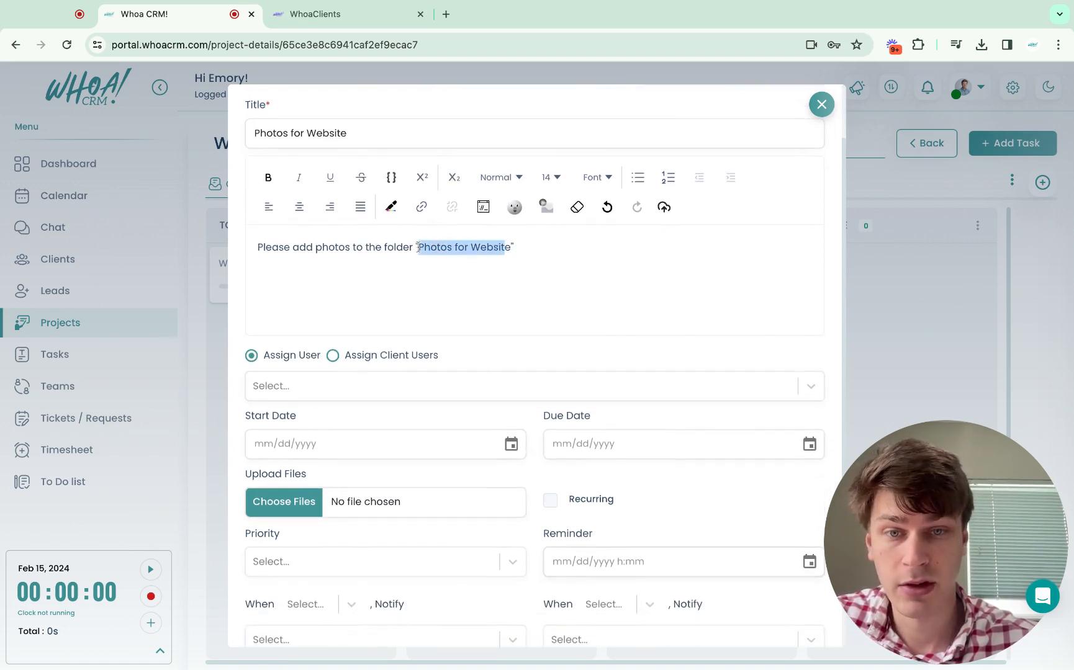
click(410, 312)
- Assign the task to client users instead of team members, choosing the first client user listed
scroll(372, 323, down, 1)
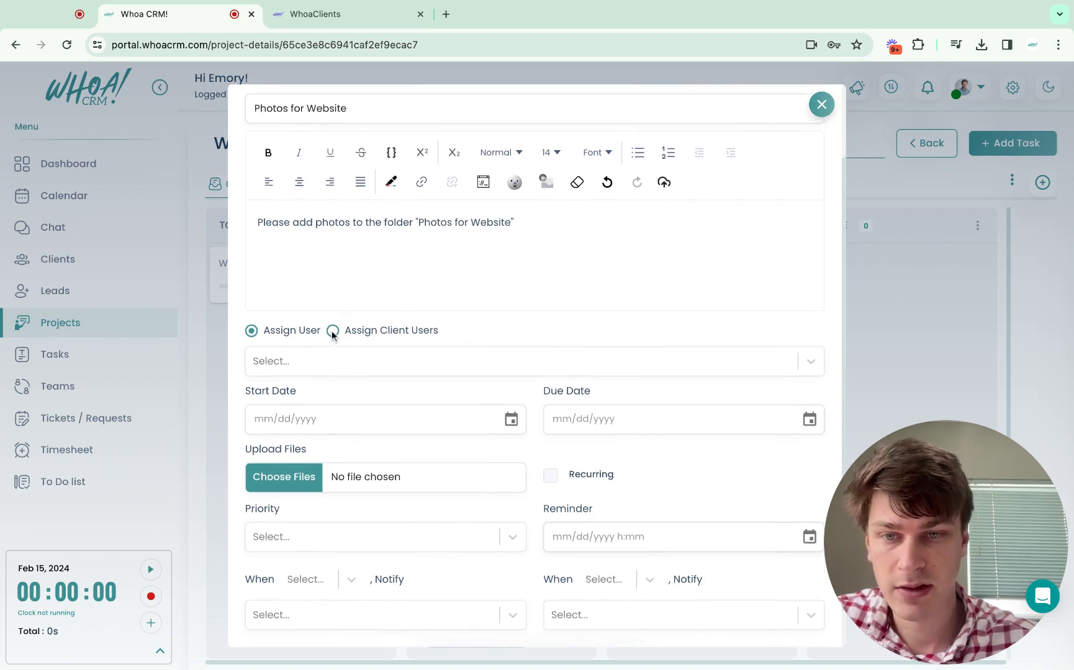
click(332, 331)
click(343, 362)
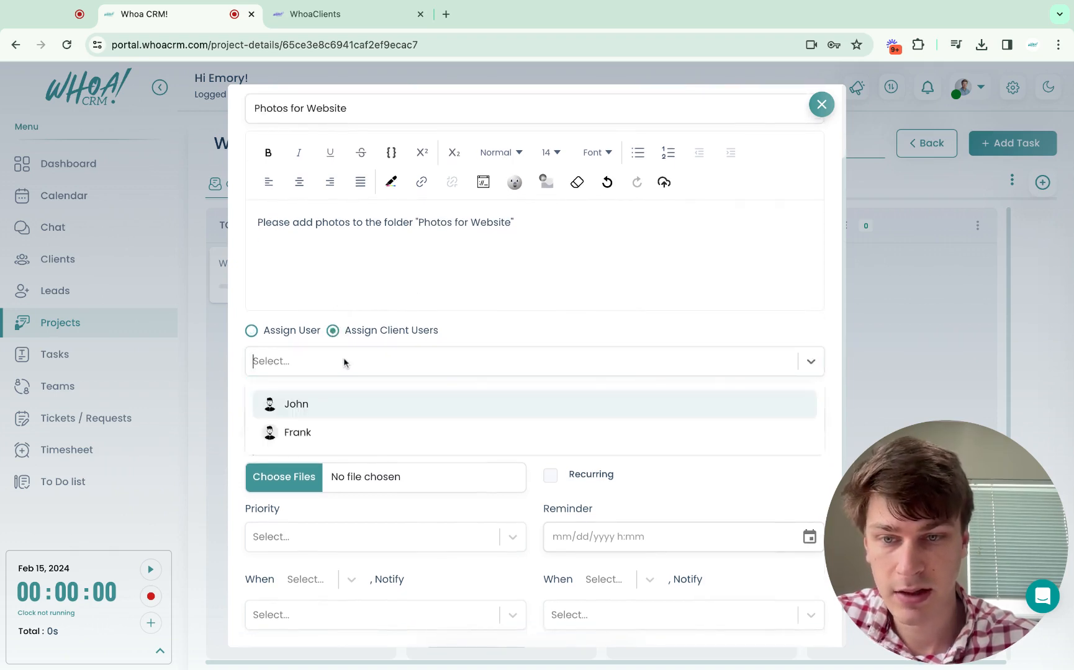
click(338, 406)
- Set the task's start date to 02/15/2024 and its due date to 02/22/2024
scroll(434, 376, down, 1)
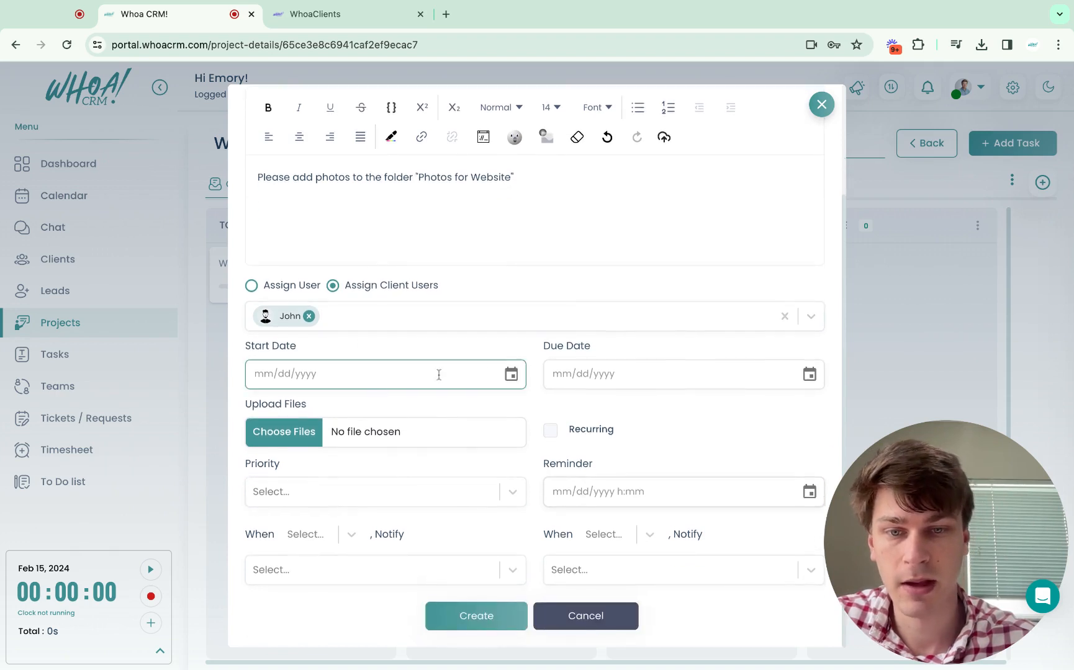
click(510, 374)
click(401, 518)
click(810, 374)
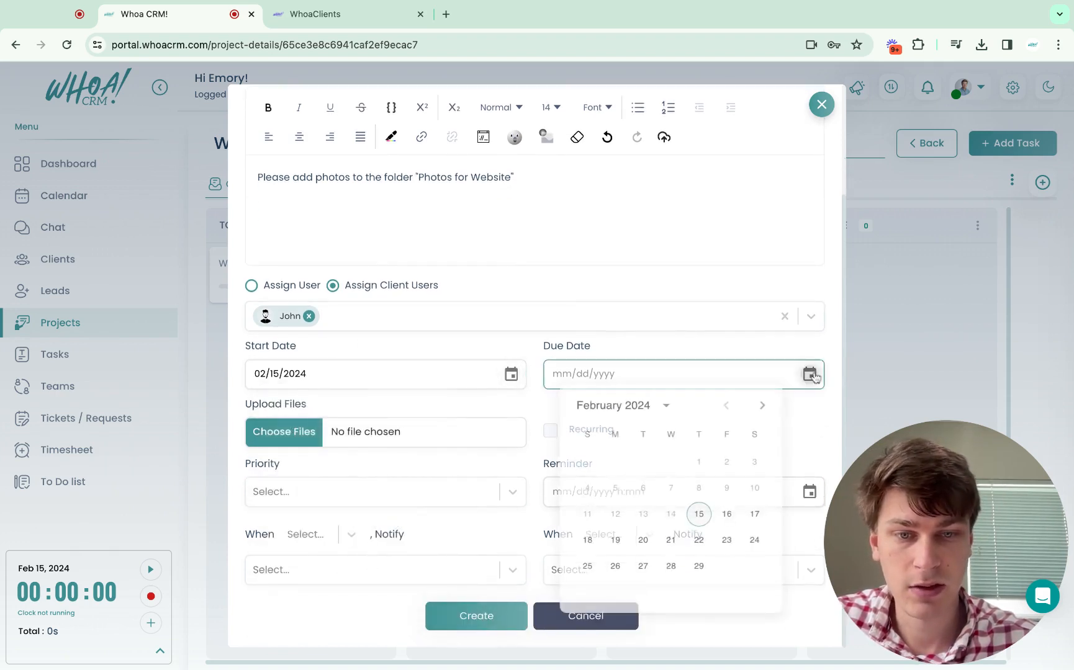
click(701, 551)
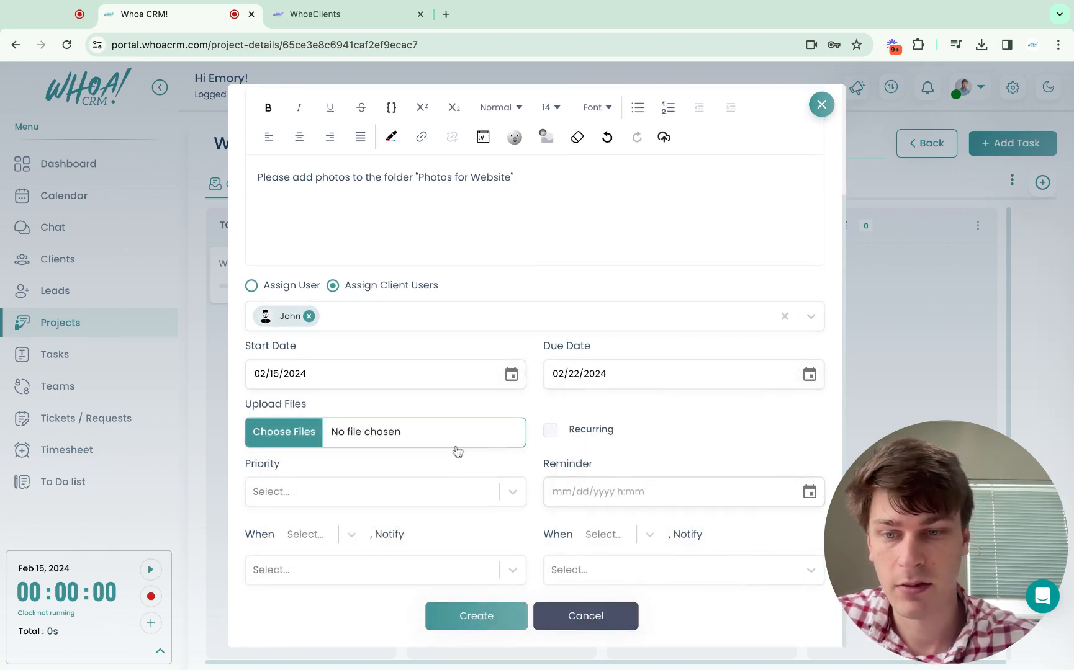
- Set the third team member listed to be notified when the task is For Review, and create the task
click(348, 535)
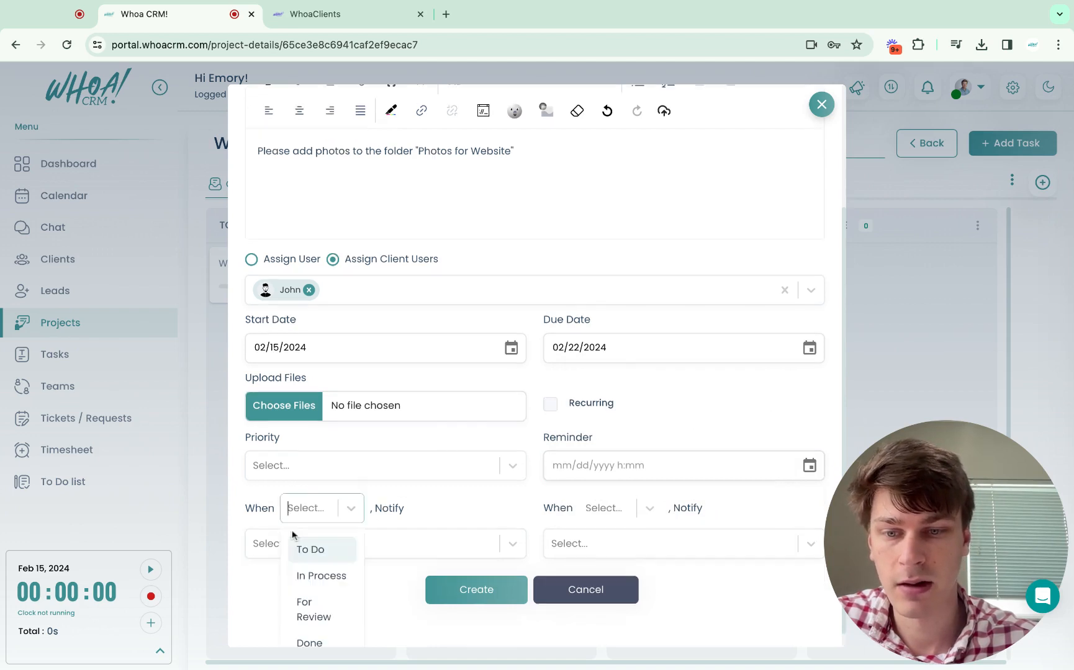
click(310, 605)
click(354, 571)
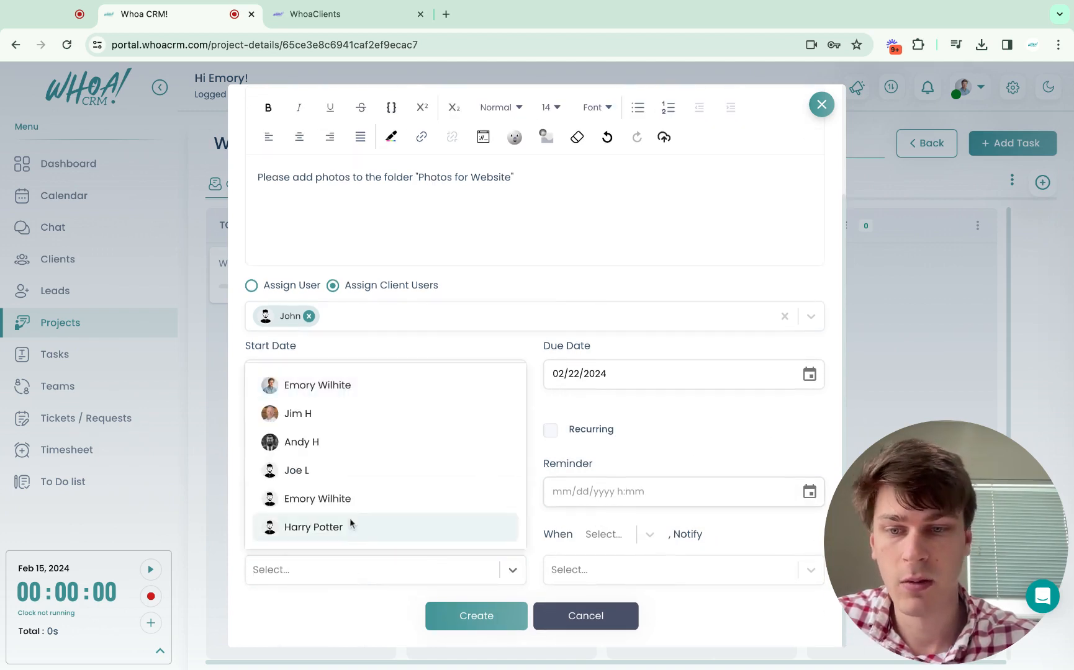
click(349, 499)
click(354, 570)
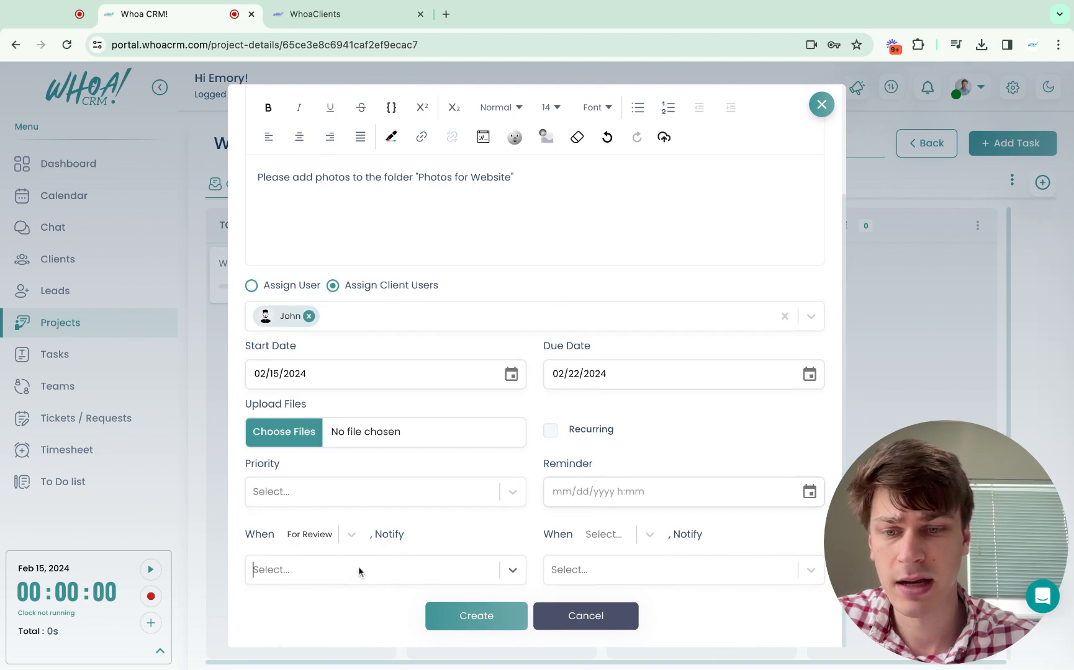
click(346, 570)
click(333, 443)
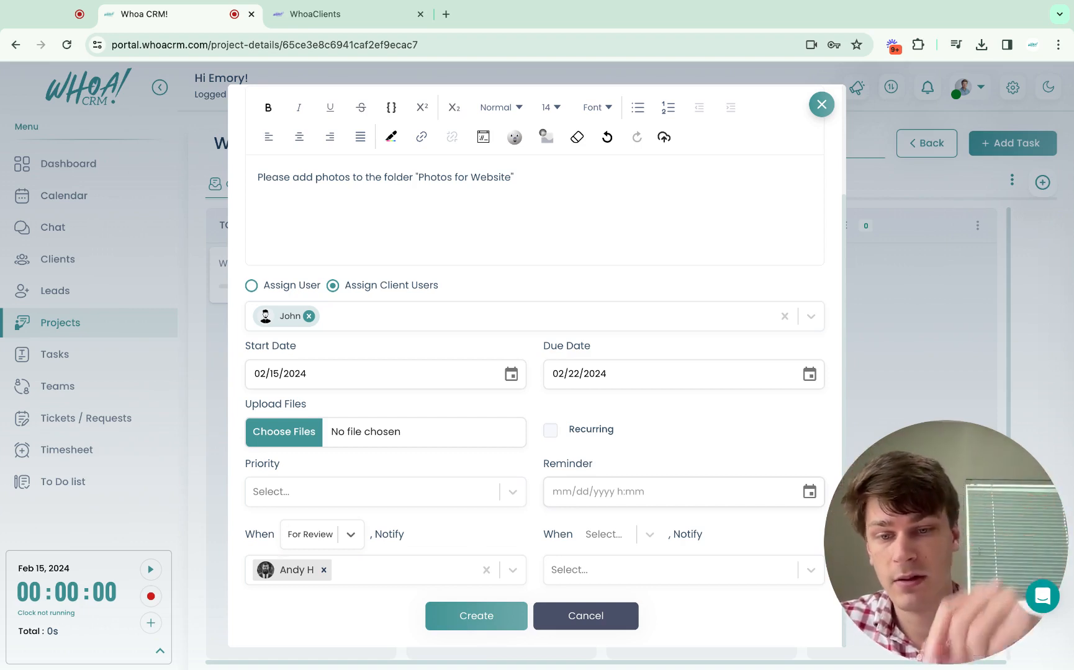
click(477, 617)
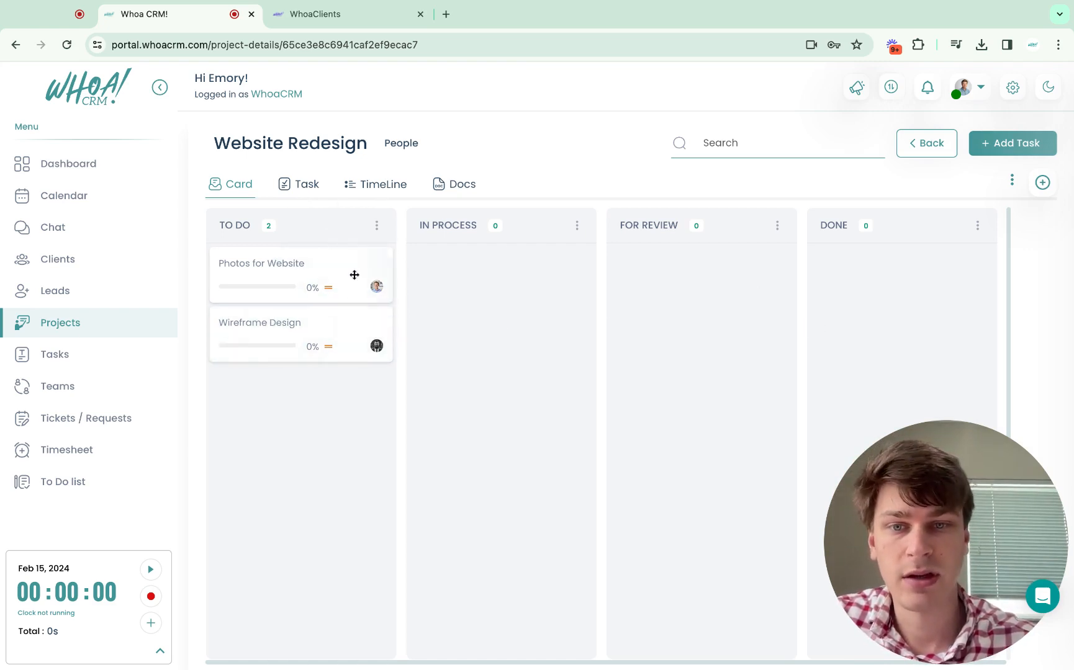
- Move the Wireframe Design card from To Do to In Process
mouse_move(284, 272)
mouse_down()
mouse_move(450, 273)
mouse_move(292, 268)
mouse_up()
drag(278, 368, 425, 337)
drag(268, 344, 432, 334)
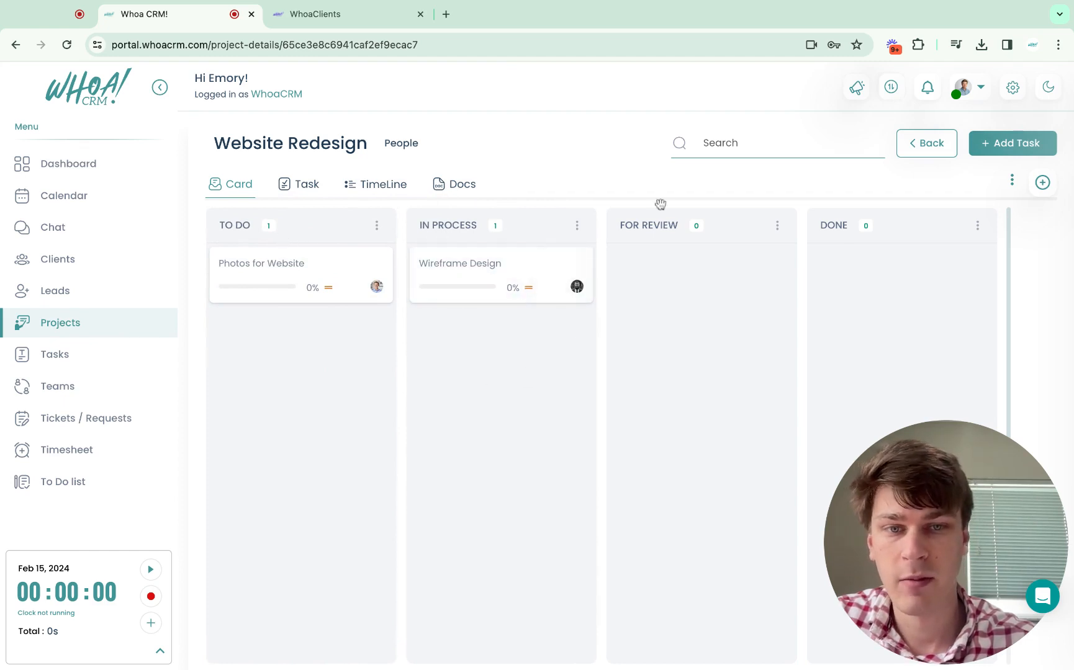
- Review the project's tasks in the list view, including all its columns, and on the timeline
click(310, 184)
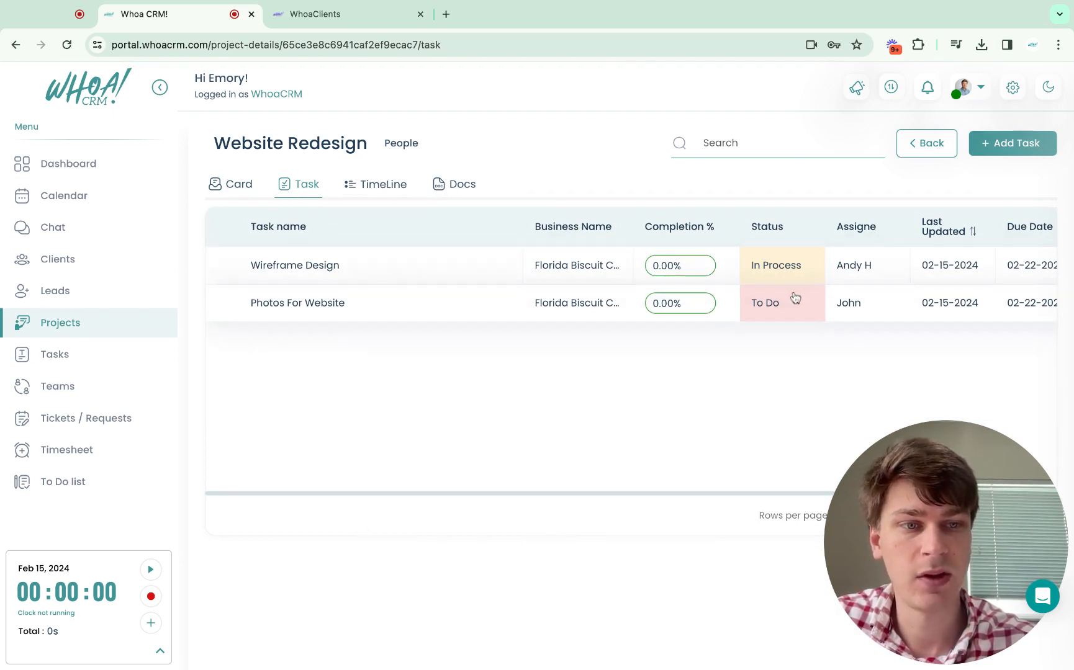
scroll(795, 298, right, 3)
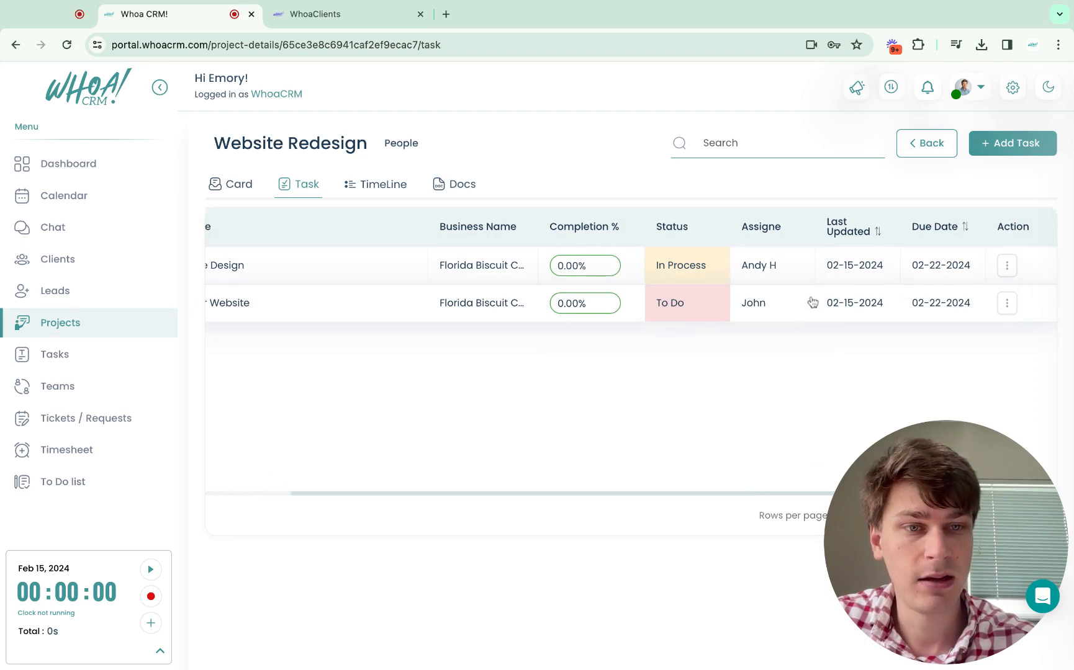
scroll(621, 305, left, 3)
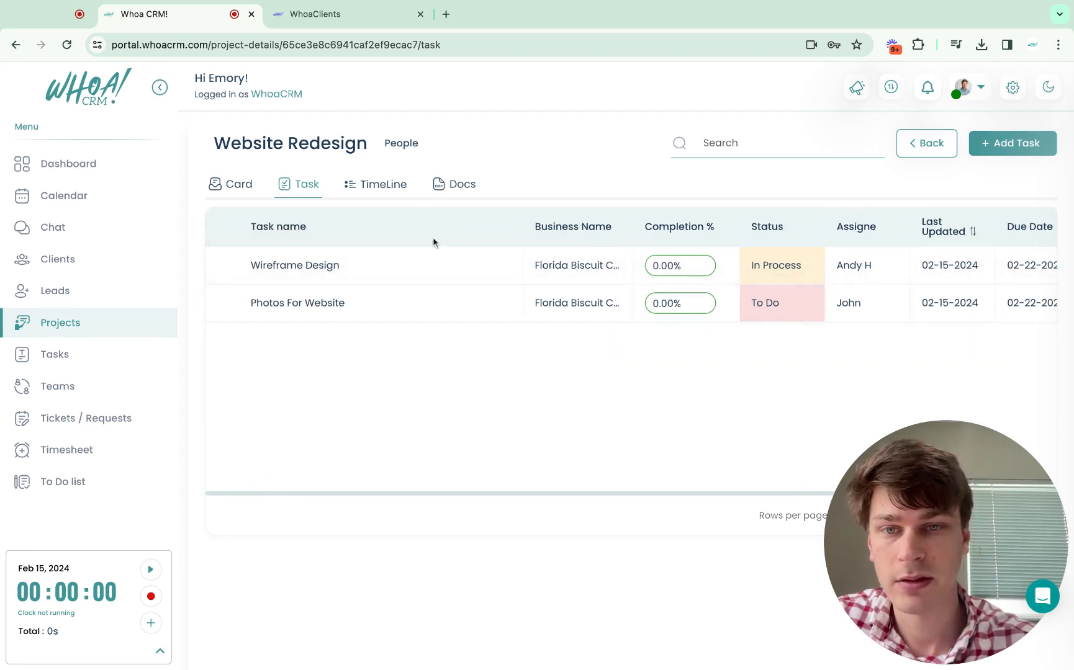
click(383, 184)
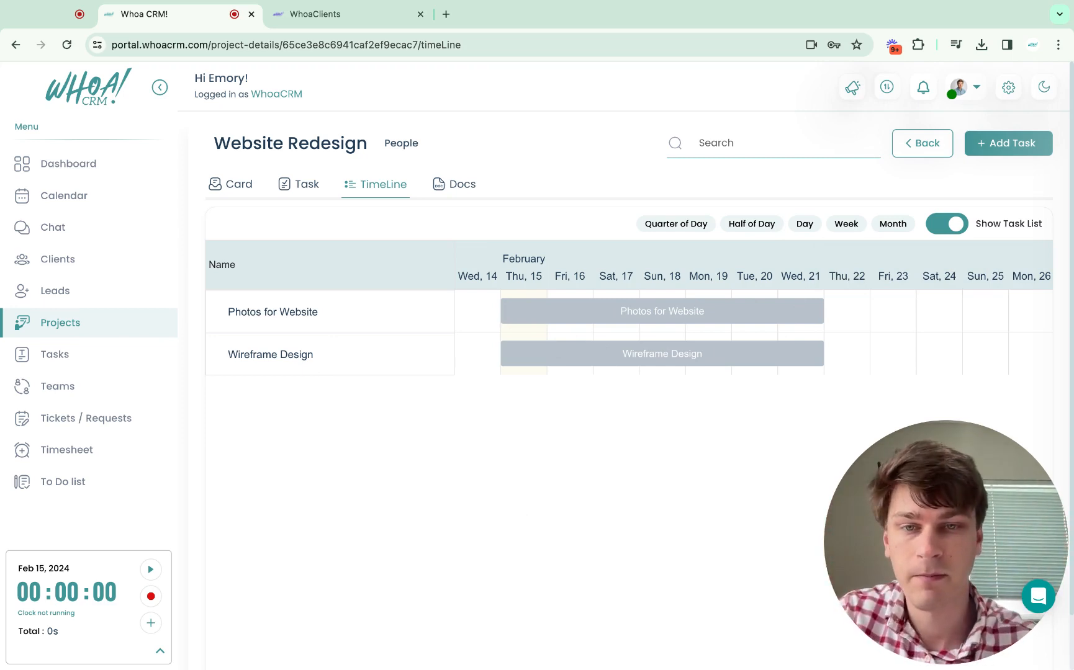
- Create a folder named Photos for Website in the project's documents
click(460, 187)
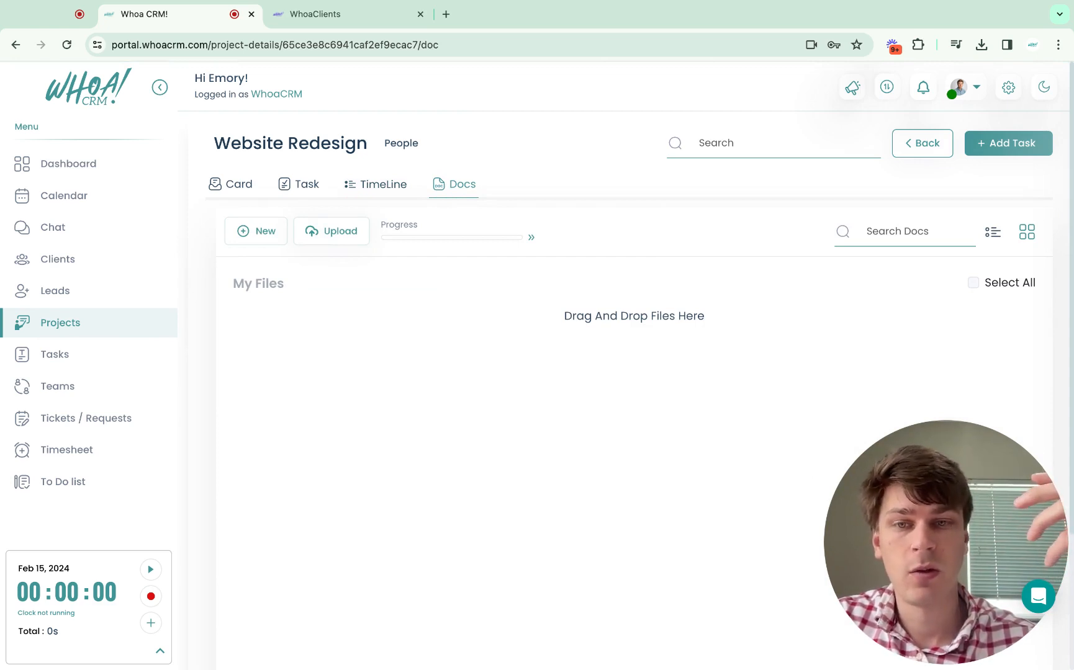
click(260, 231)
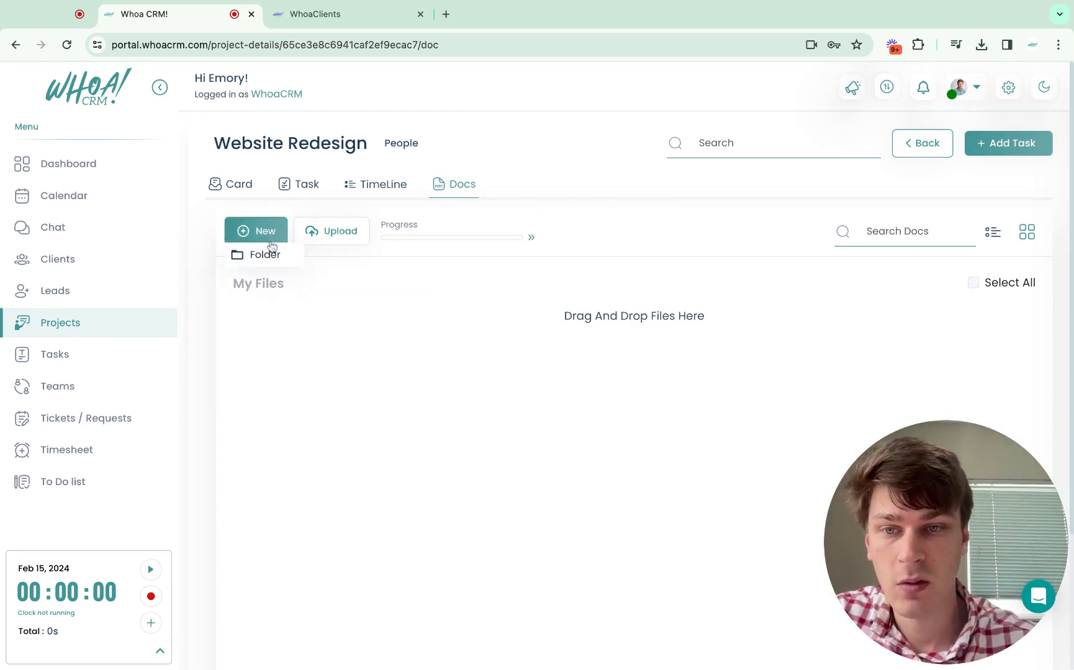
click(273, 256)
text(Photos for Website)
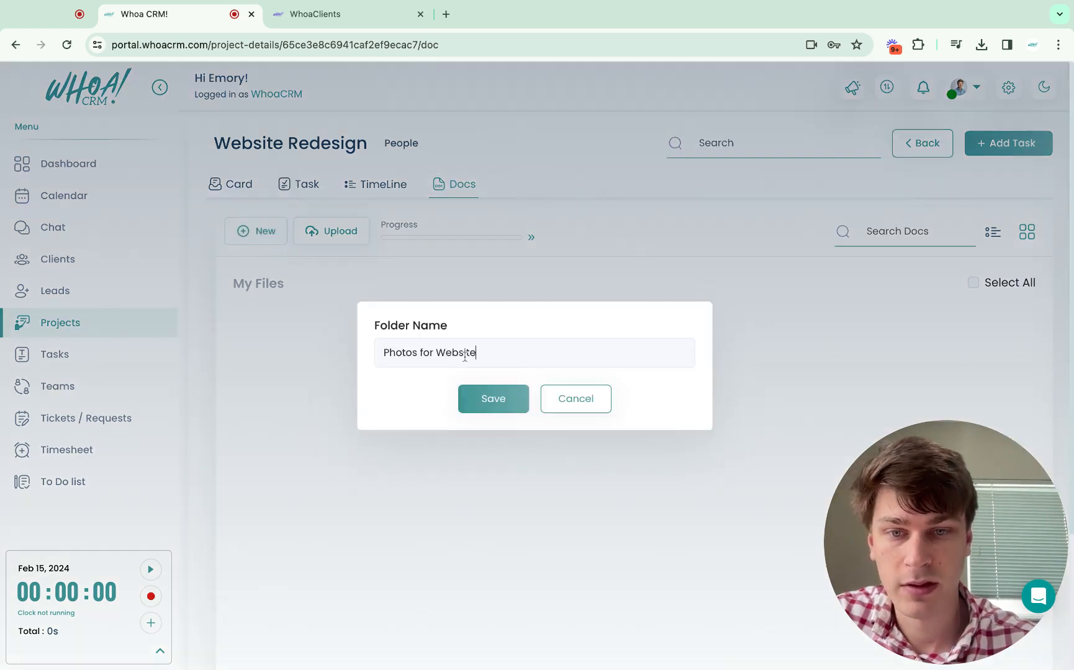
click(489, 409)
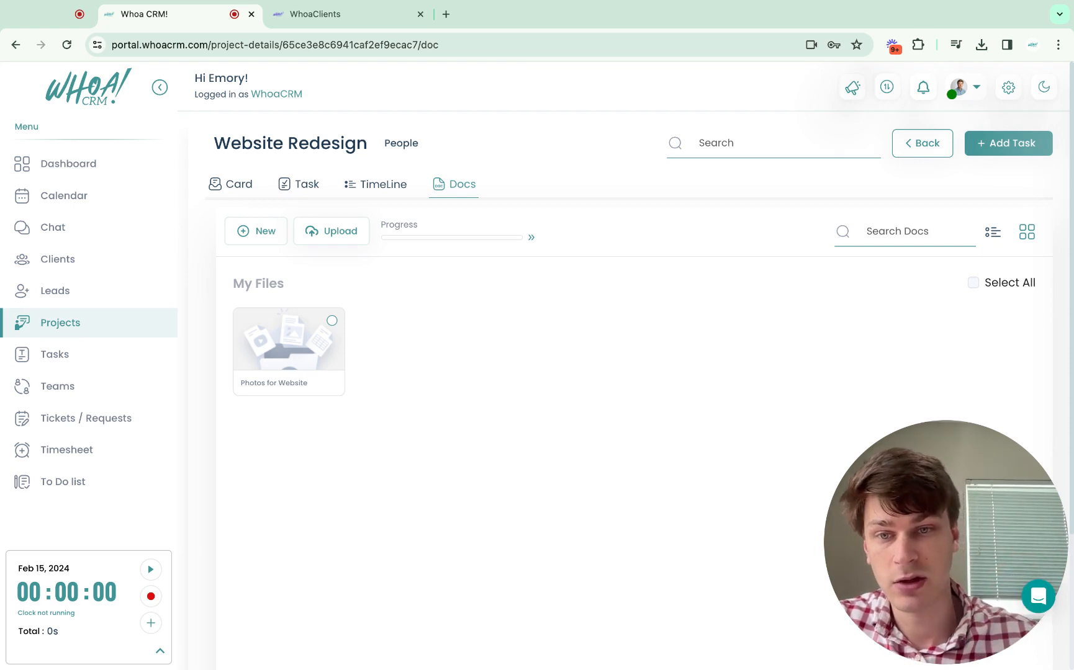
- Share the Photos for Website folder with client users, and reopen its sharing options to check the setting
click(332, 321)
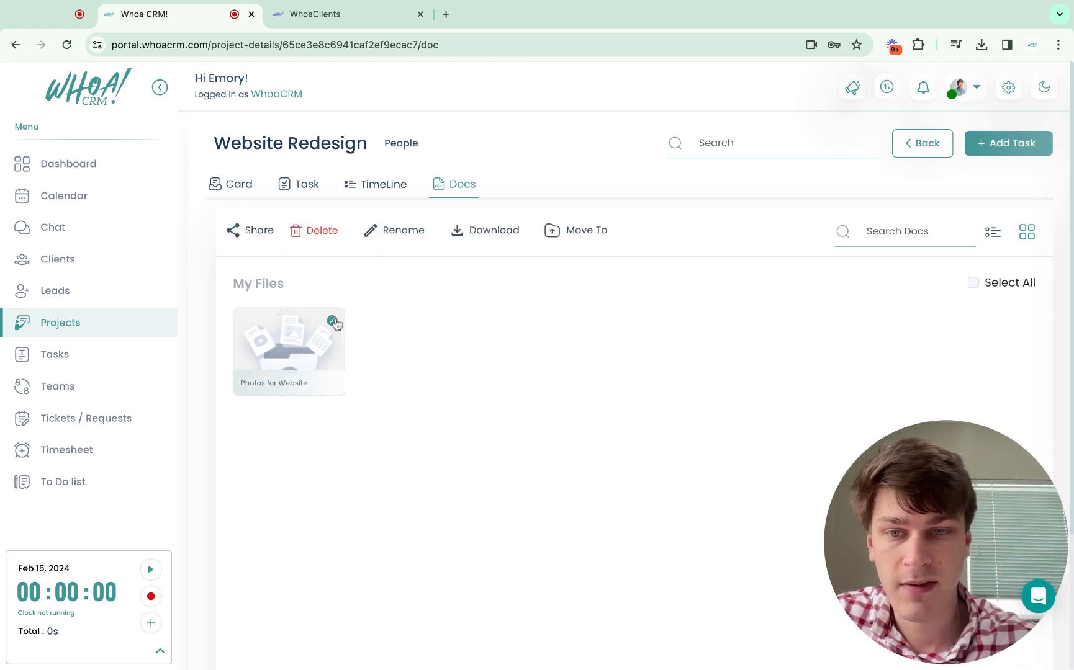
click(332, 322)
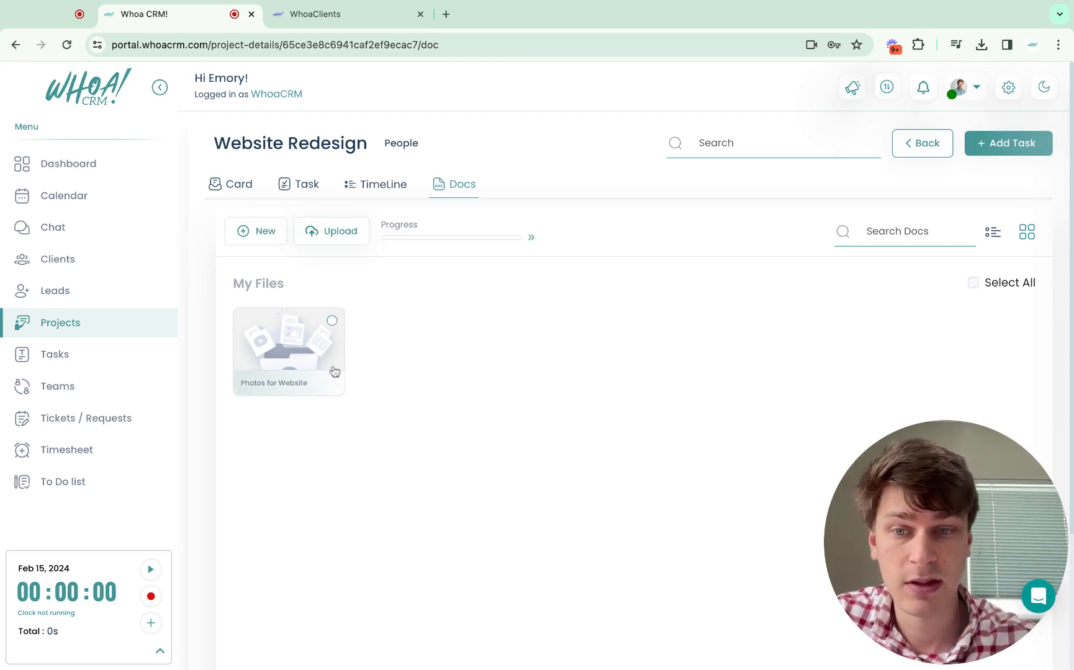
click(332, 322)
click(242, 235)
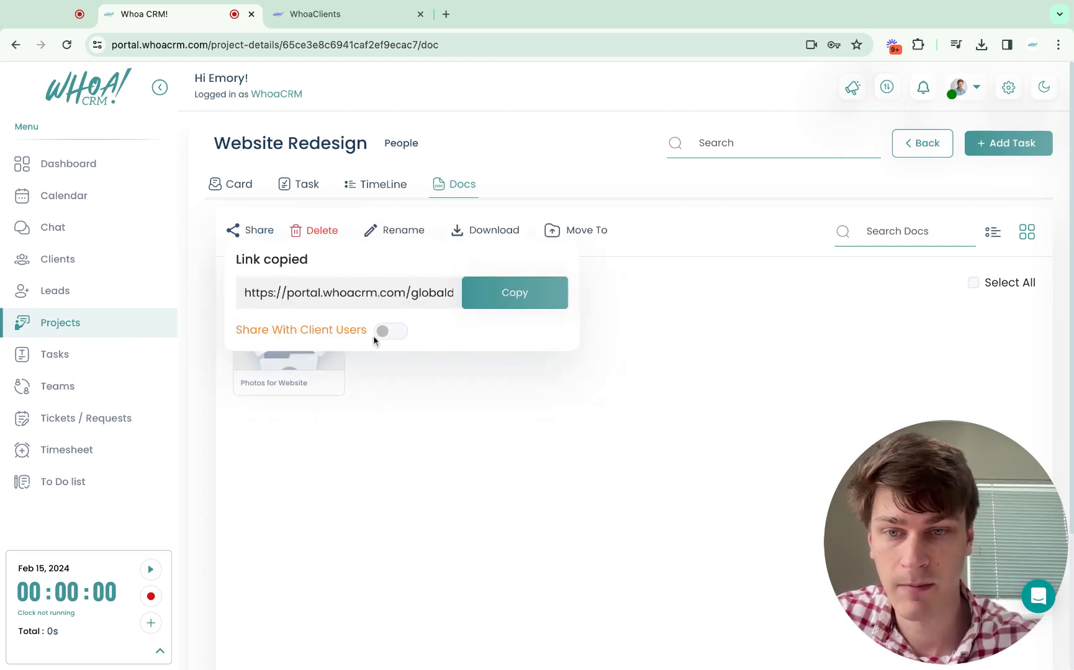
click(393, 331)
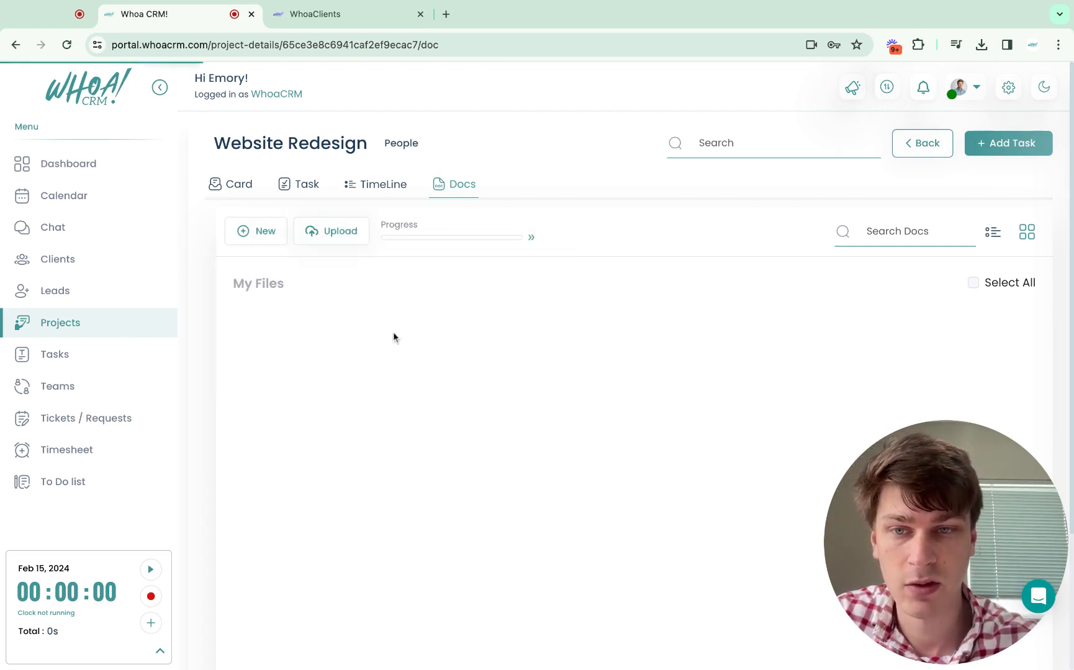
click(333, 321)
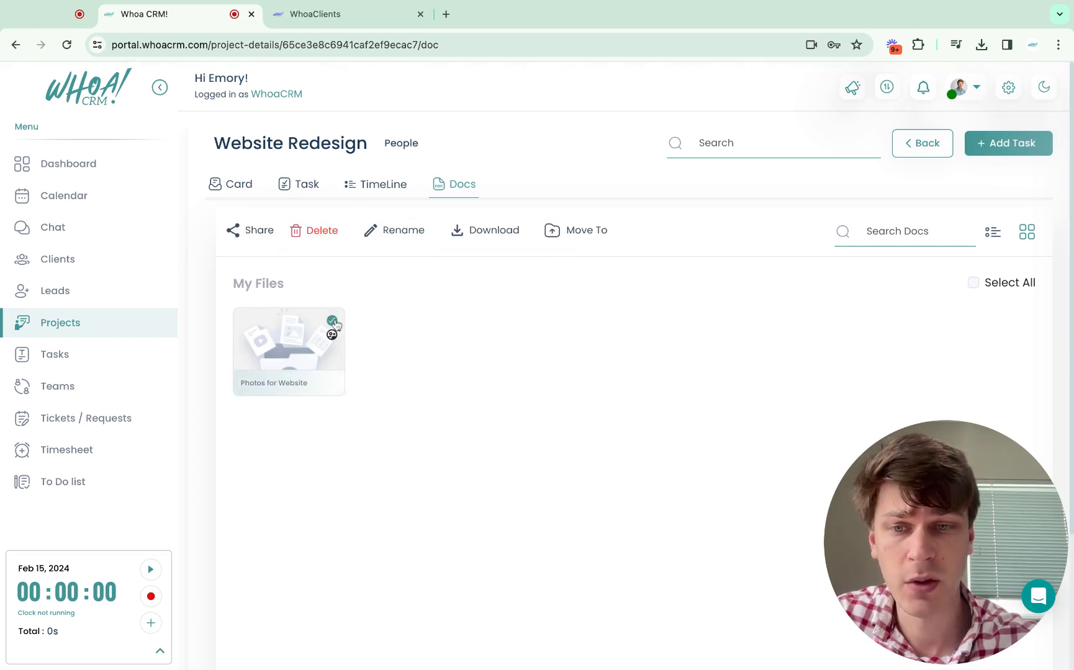
click(254, 234)
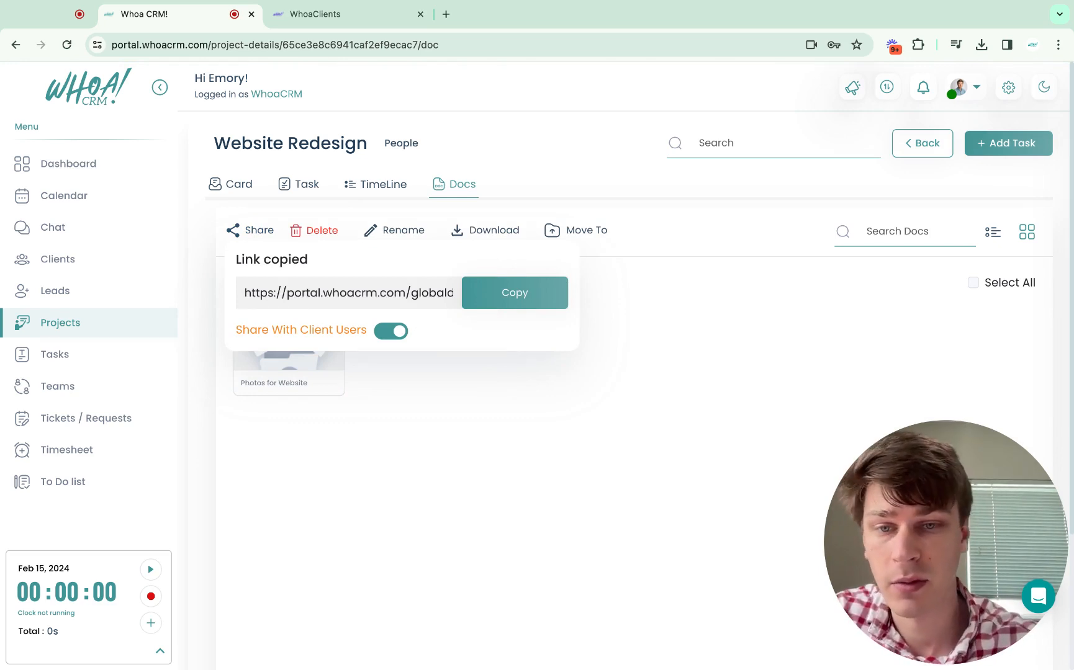
- Close the folder's sharing options and return to the project's card board
click(421, 400)
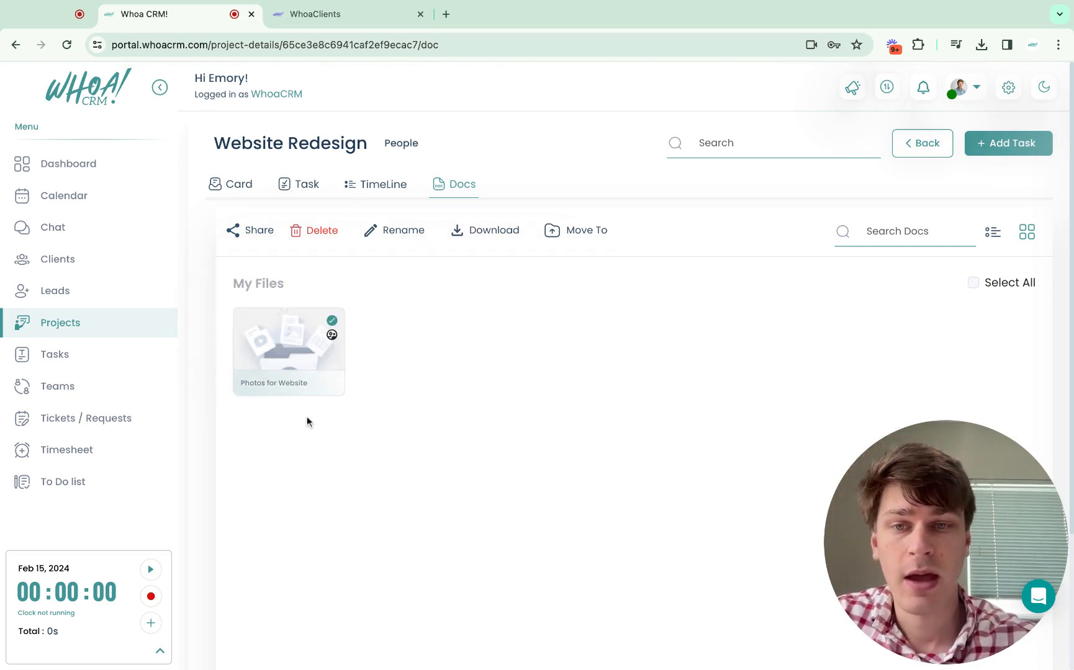
click(233, 184)
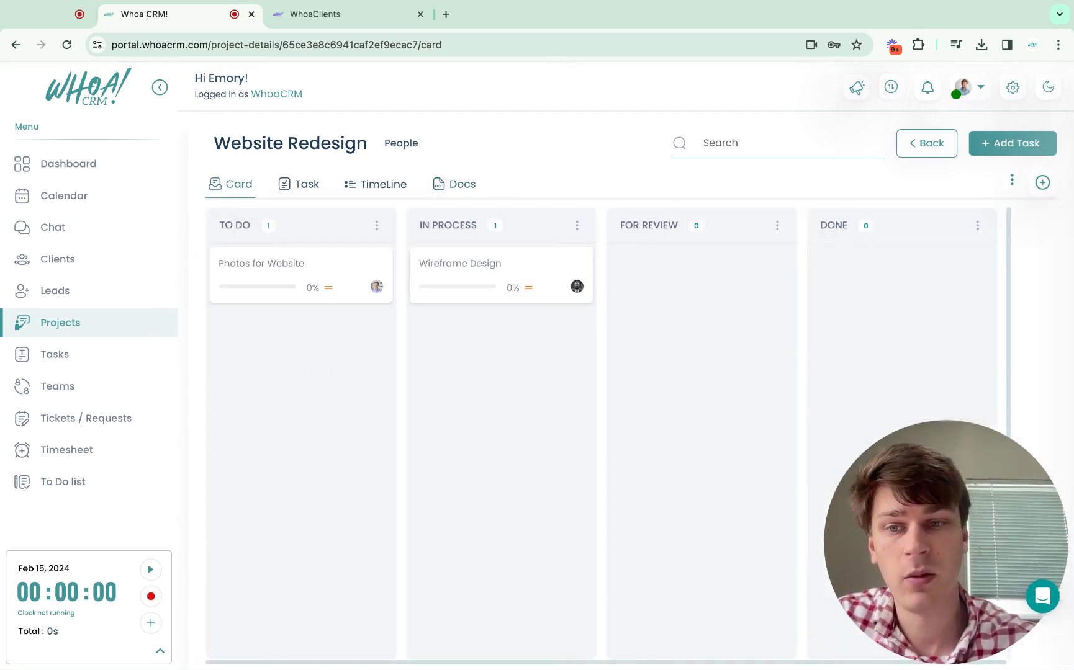
- Switch to the WhoaClients portal and try to open the Photos For The Site task
click(315, 14)
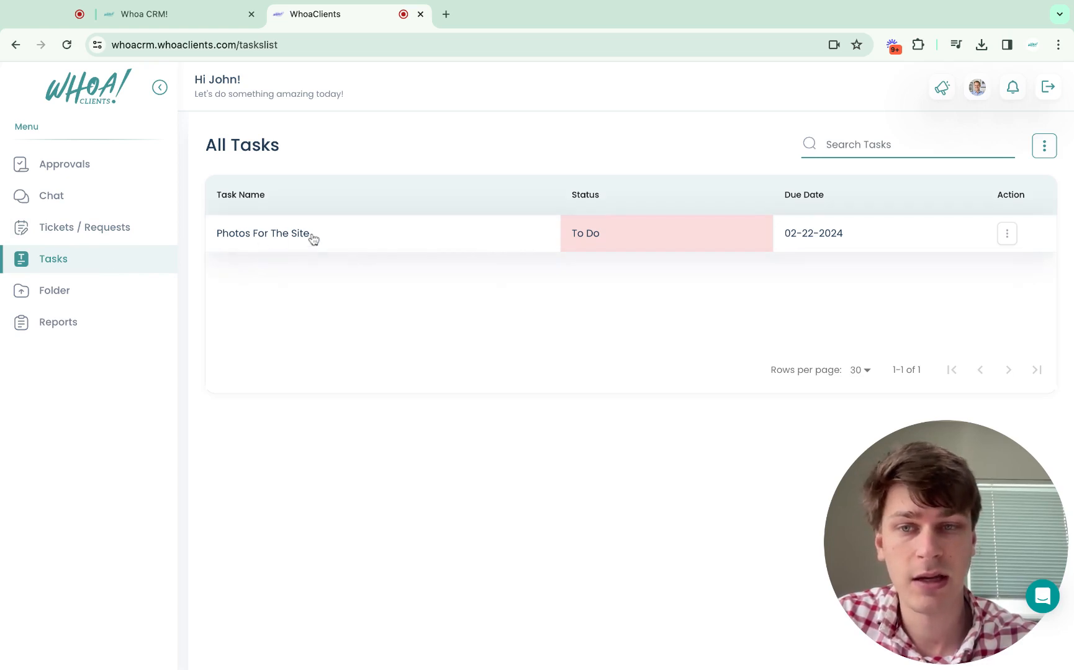
click(261, 240)
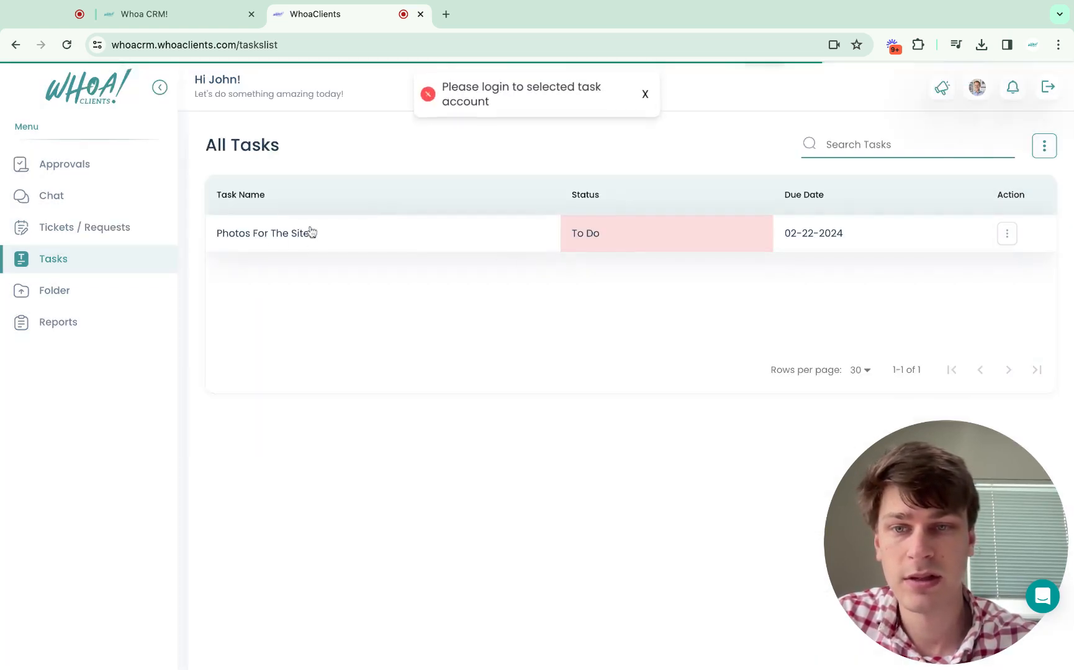
click(647, 97)
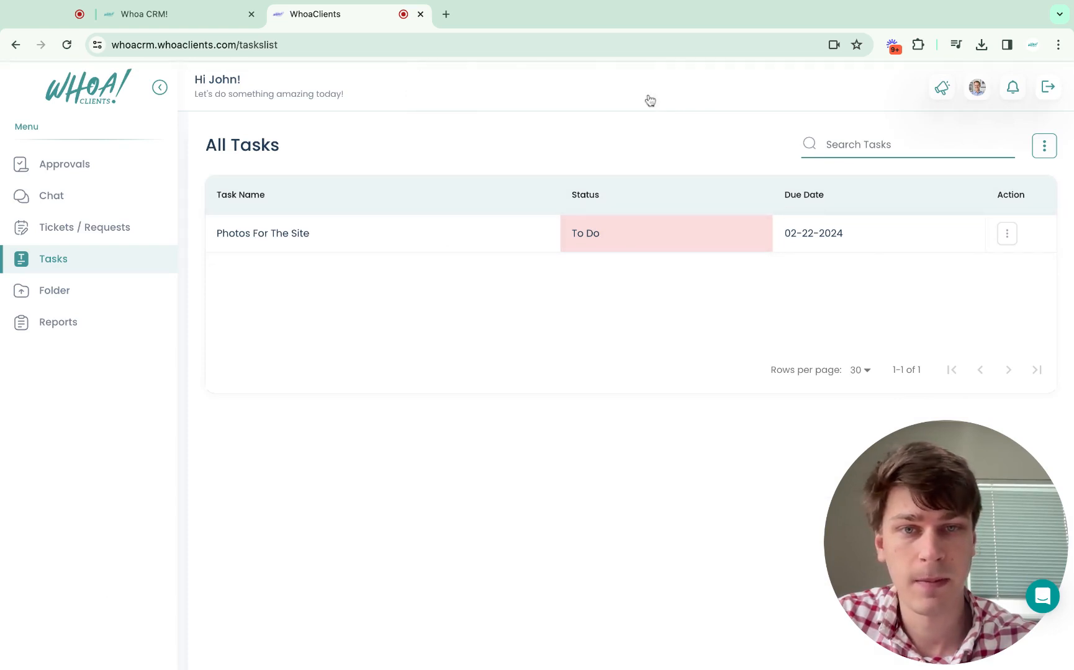
- Log out of the client portal and sign back in with the client user's e-mail and account password
click(1047, 89)
click(272, 347)
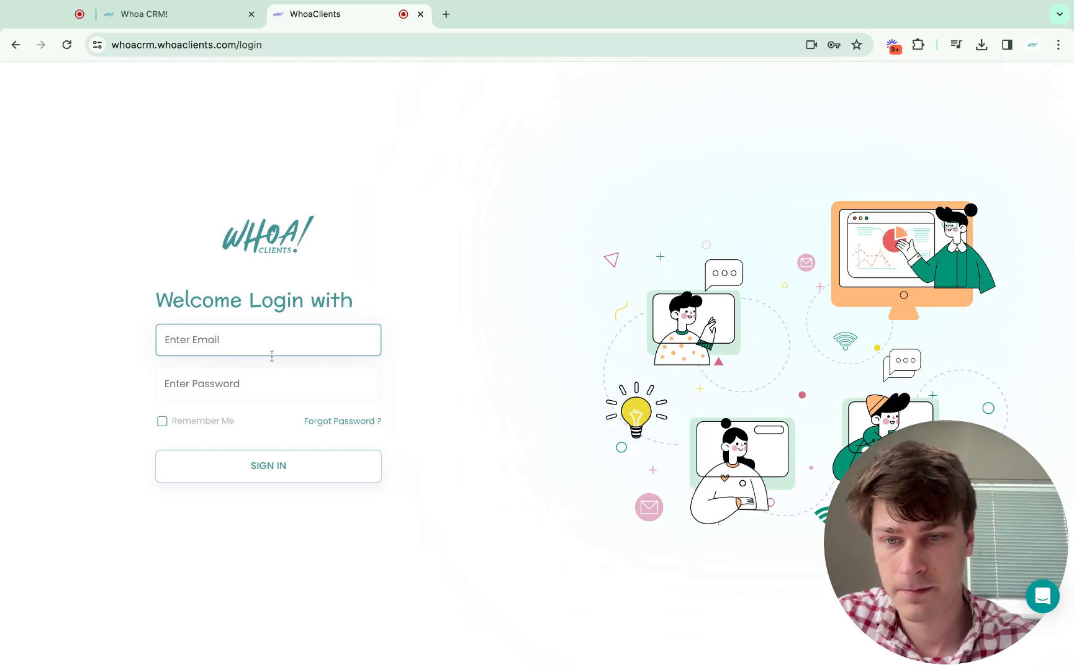
key(super+Tab)
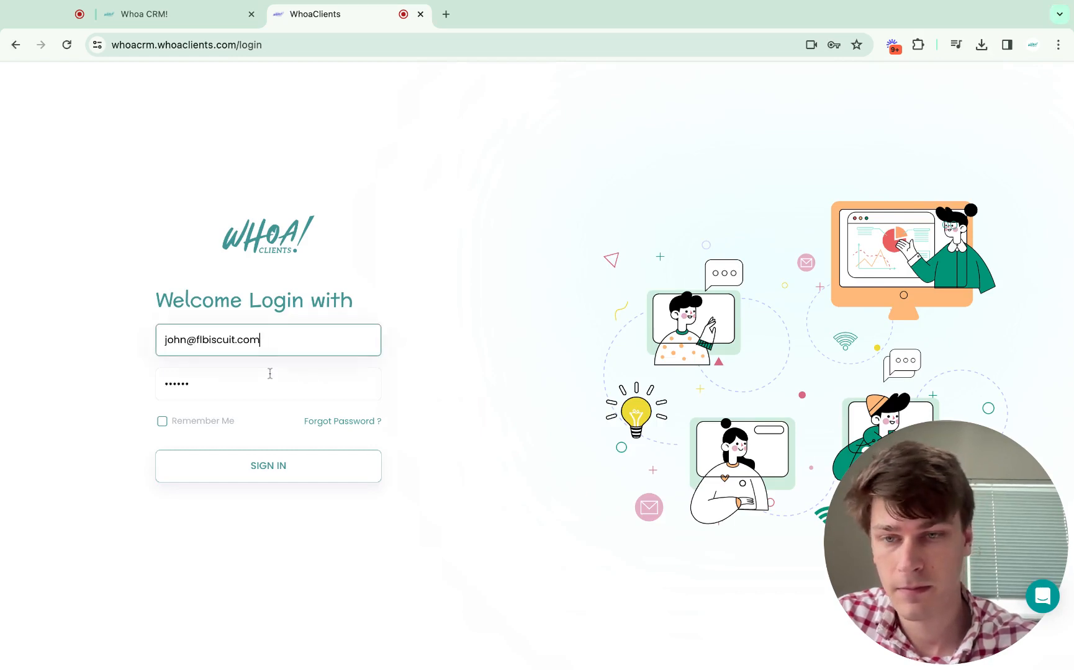
click(293, 466)
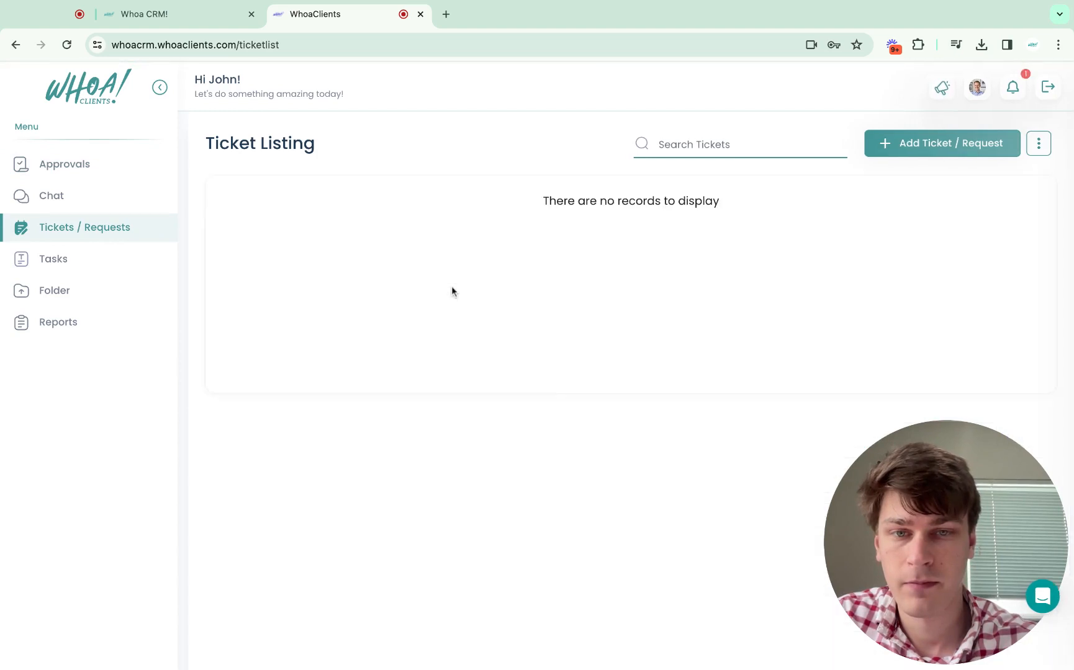
- Review the details of the Photos for Website task in the client's task list
click(125, 264)
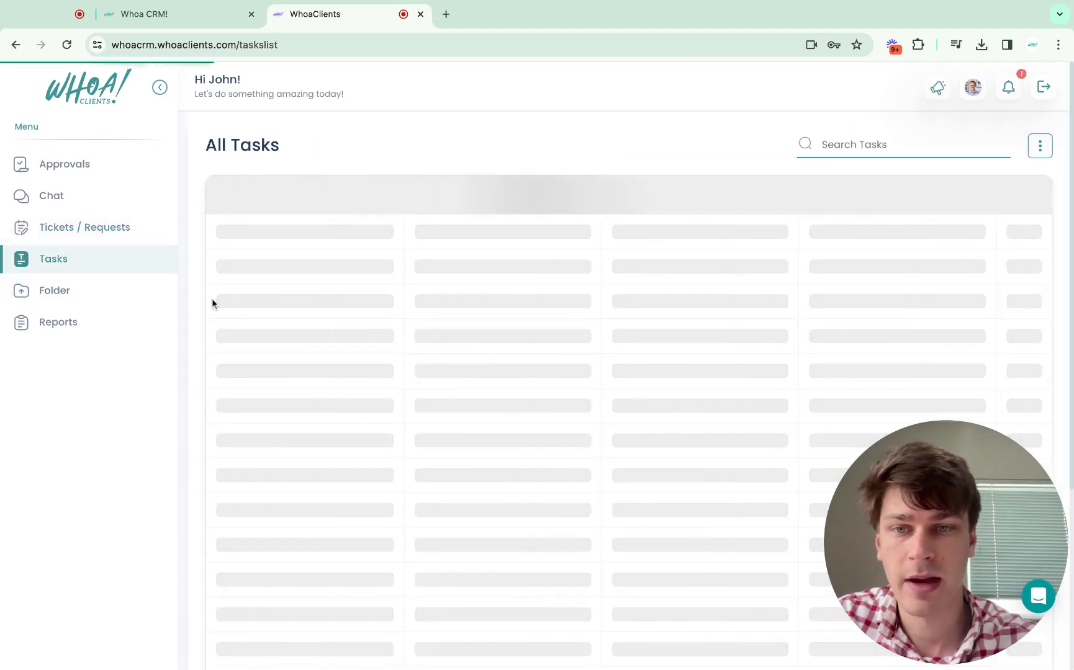
click(276, 238)
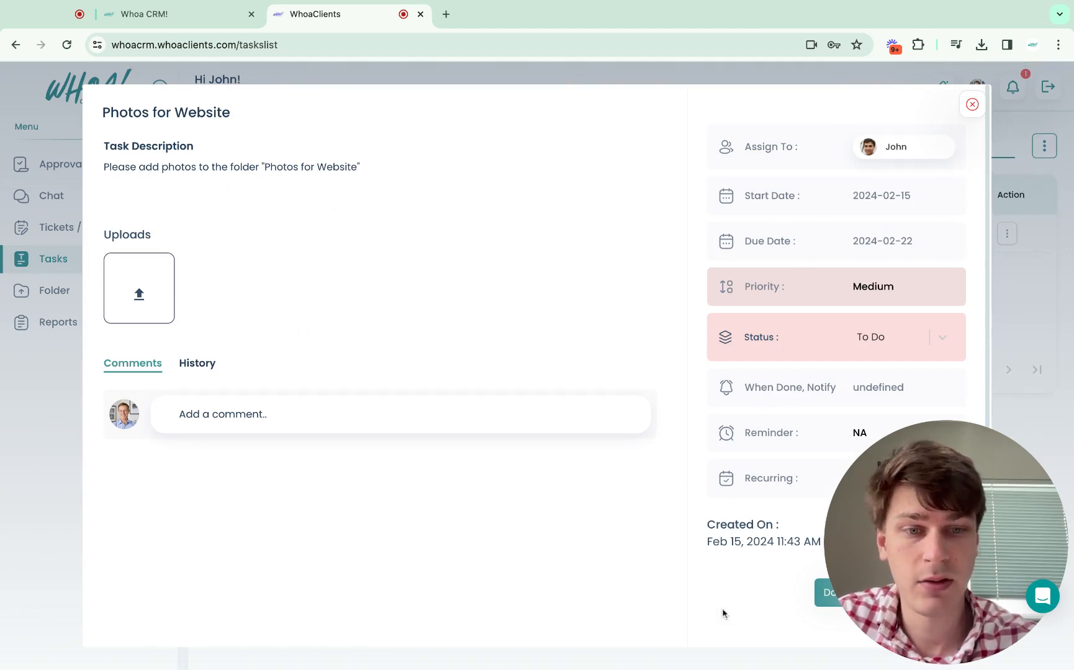
click(972, 105)
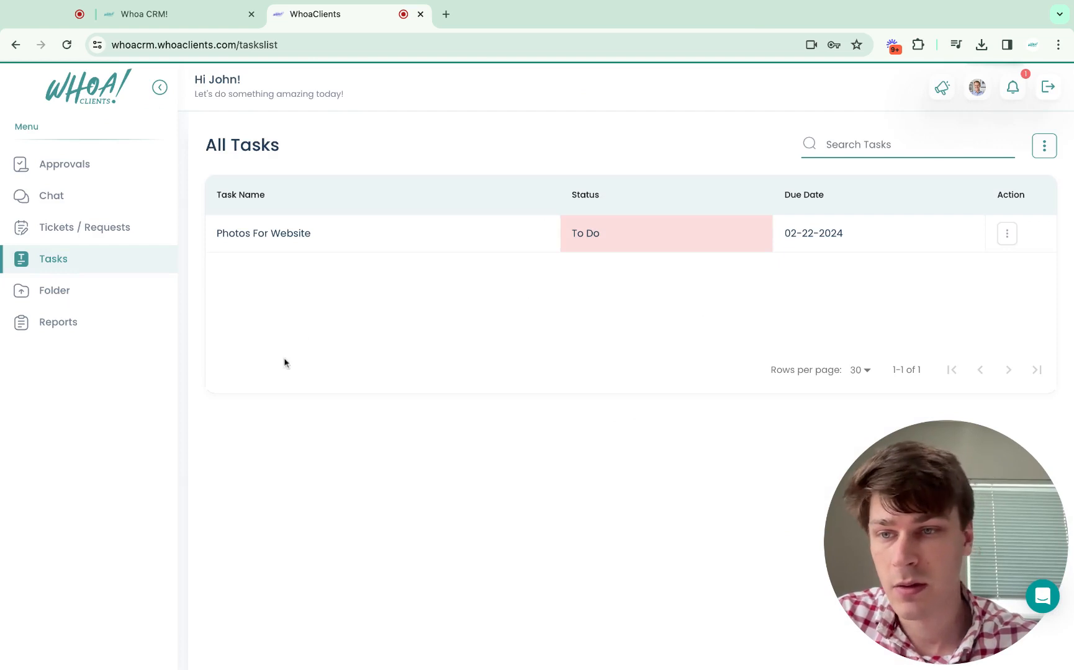
- Upload the image BISCUIT CO..png to the shared Photos for Website folder
click(112, 292)
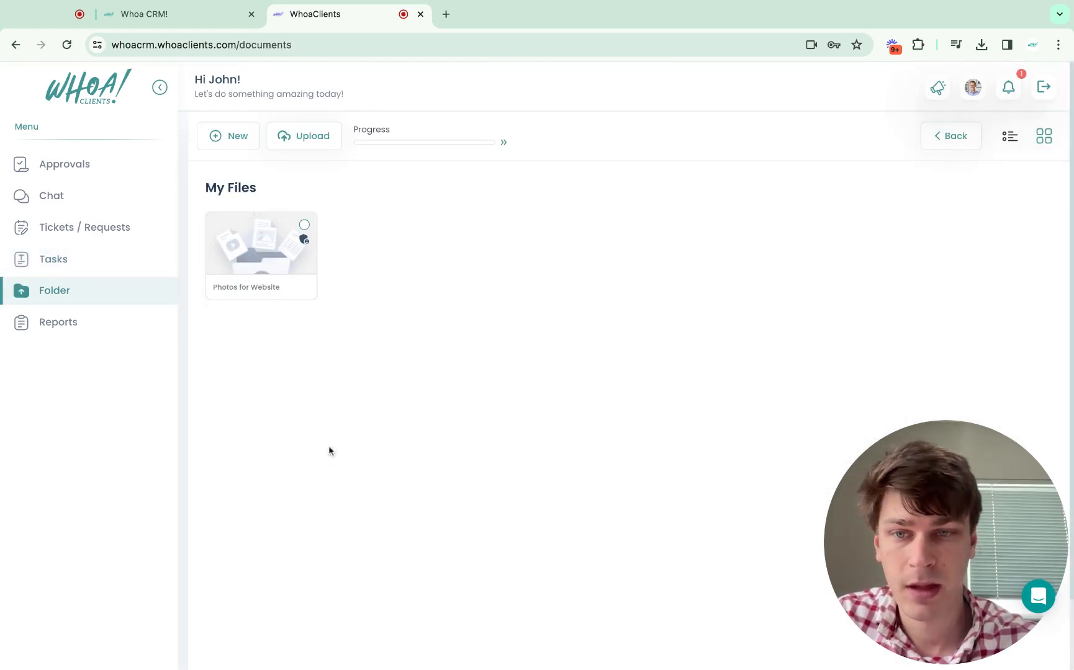
click(279, 259)
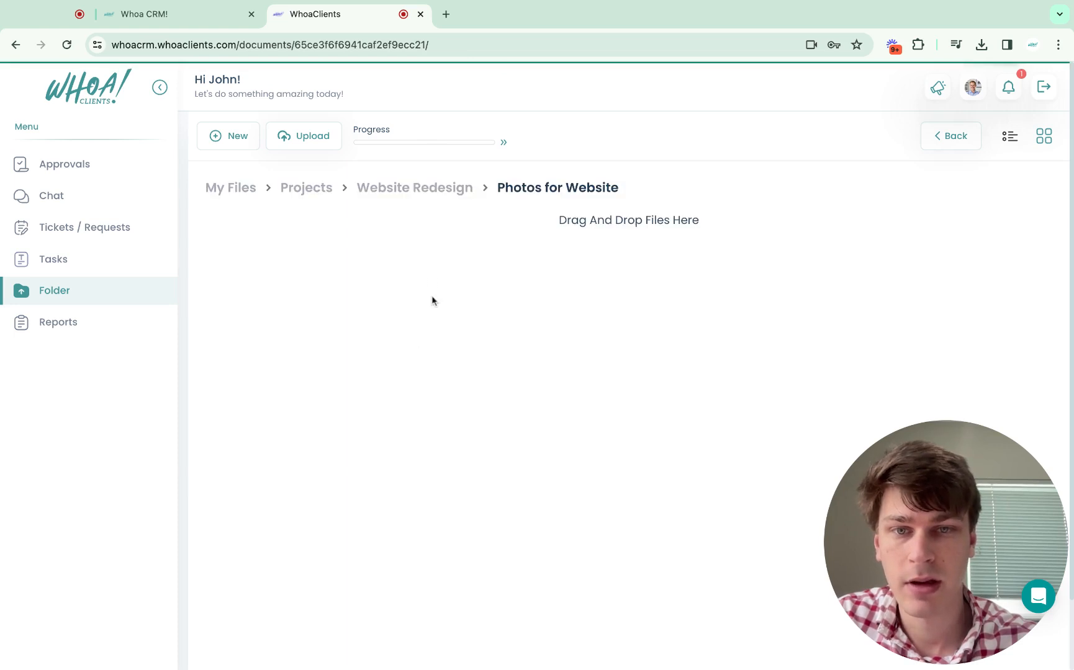
click(301, 137)
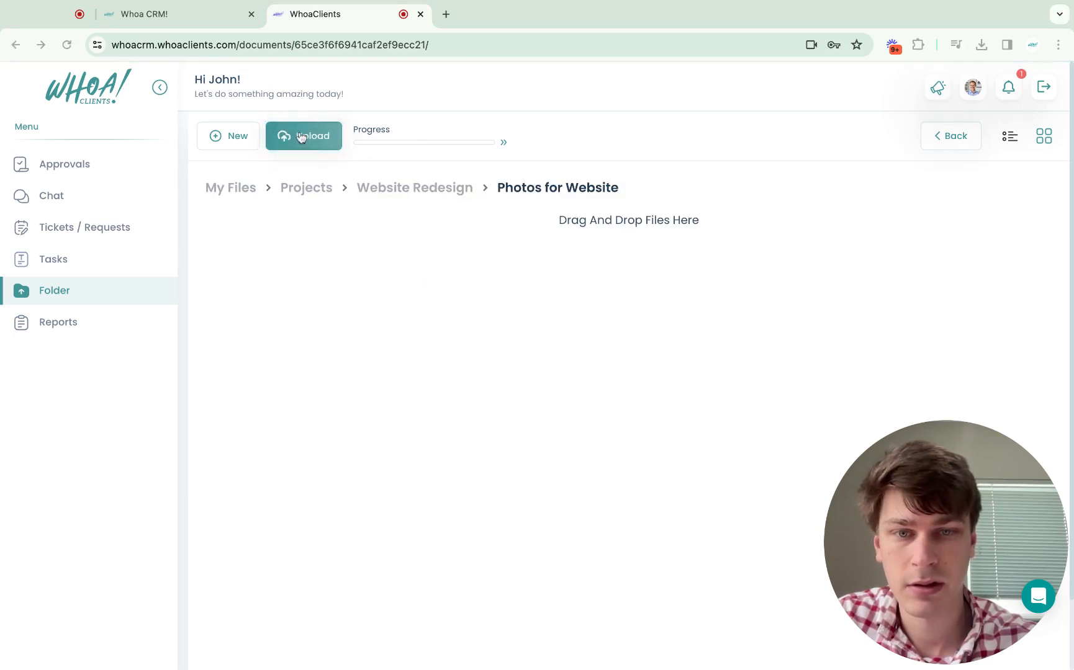
double_click(446, 427)
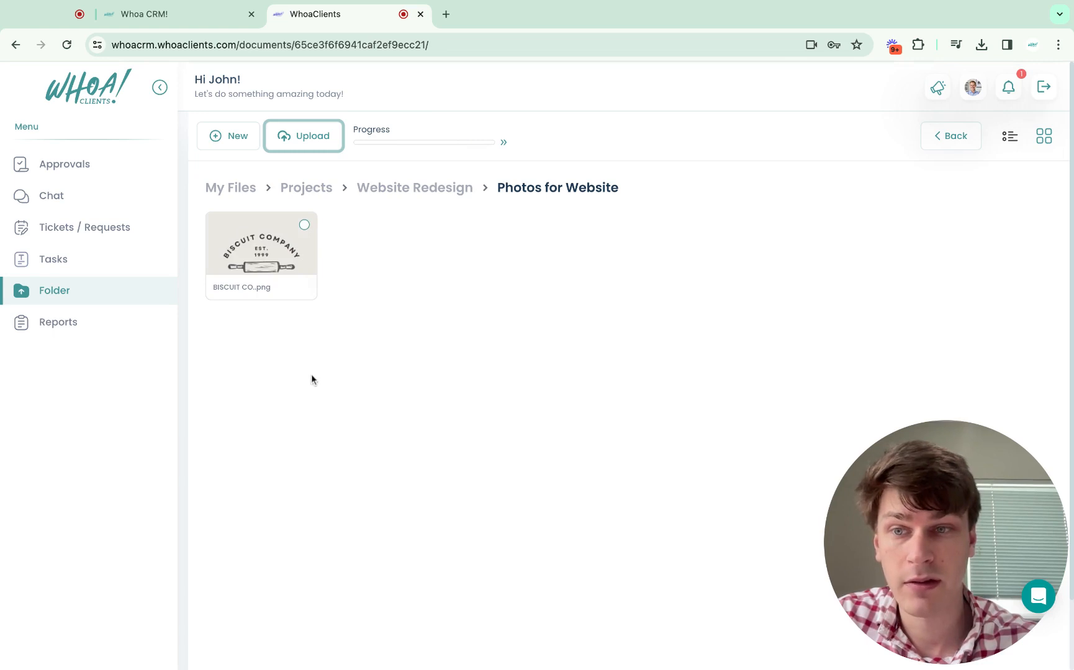
- Change the status of the client's Photos for Website task to For Review and save it
click(54, 261)
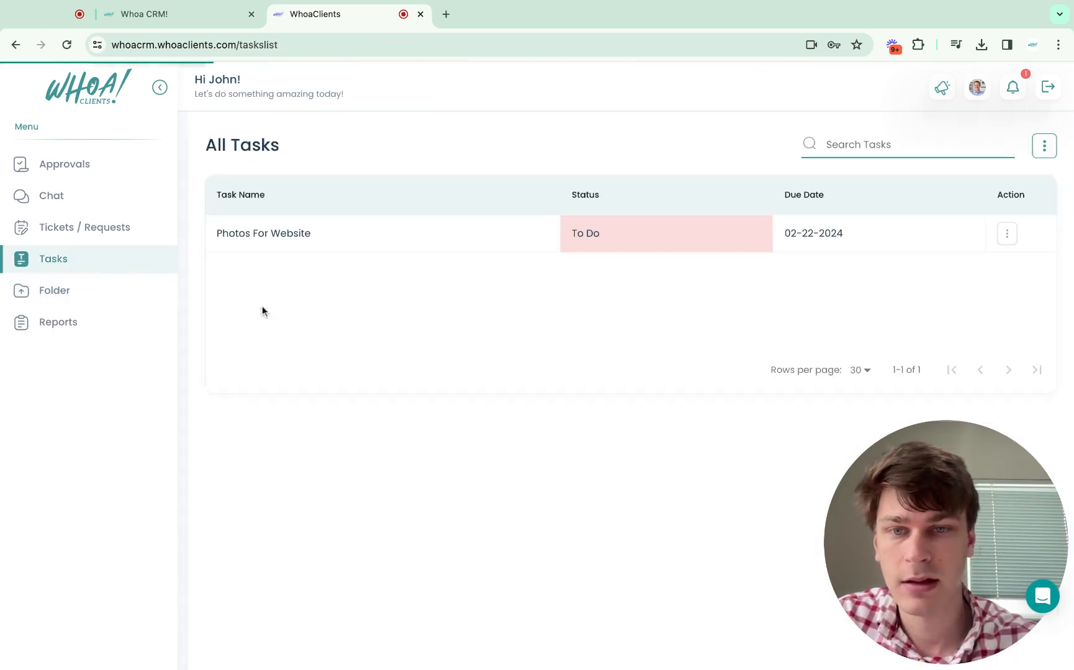
click(306, 244)
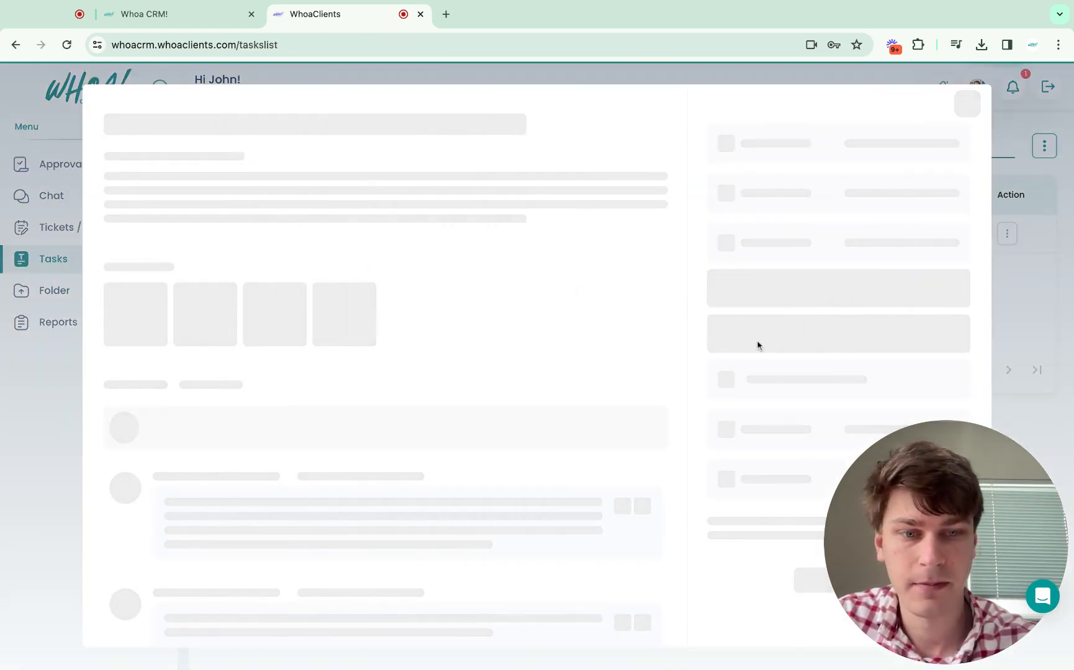
click(883, 338)
click(886, 376)
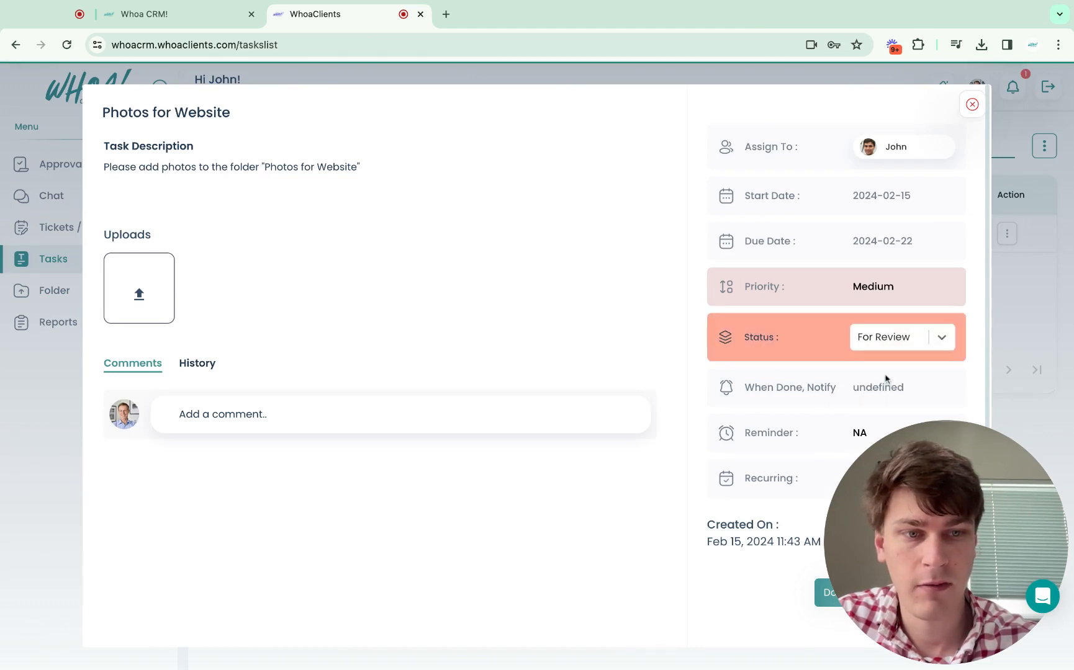
click(828, 593)
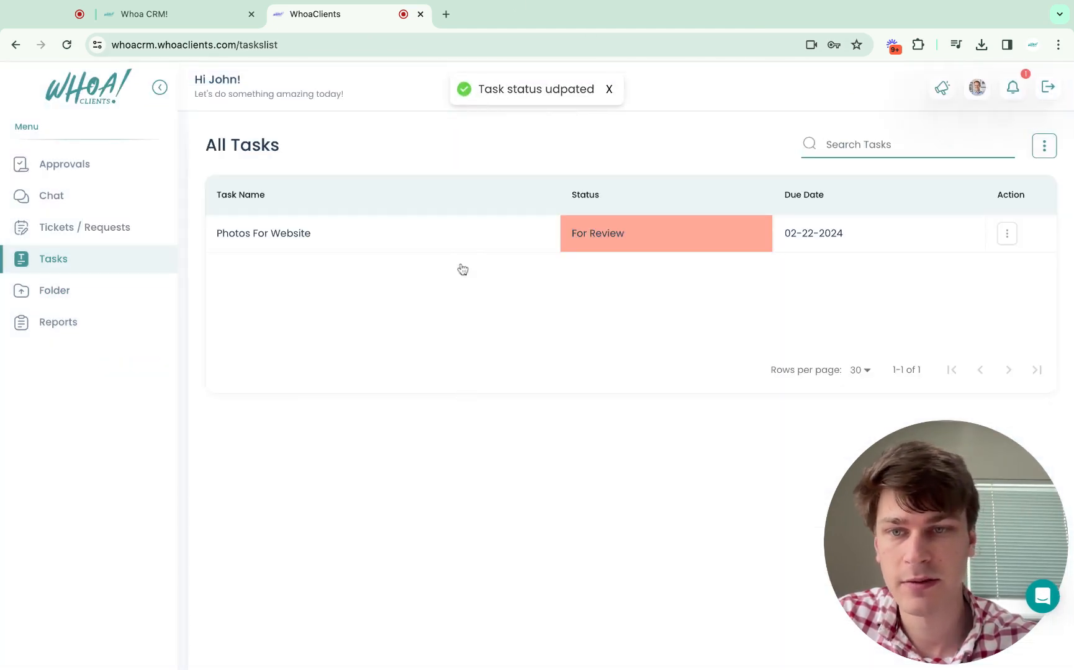
- Switch back to Whoa CRM, reload the Website Redesign card board, and open the Photos for Website folder in the project's documents
click(203, 15)
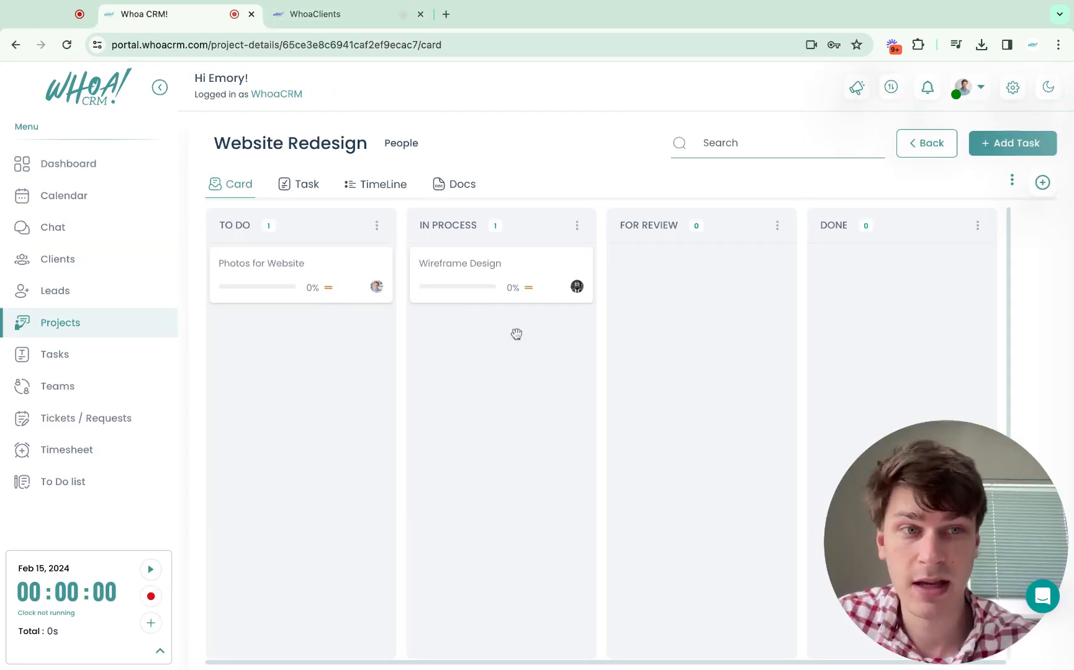
click(68, 47)
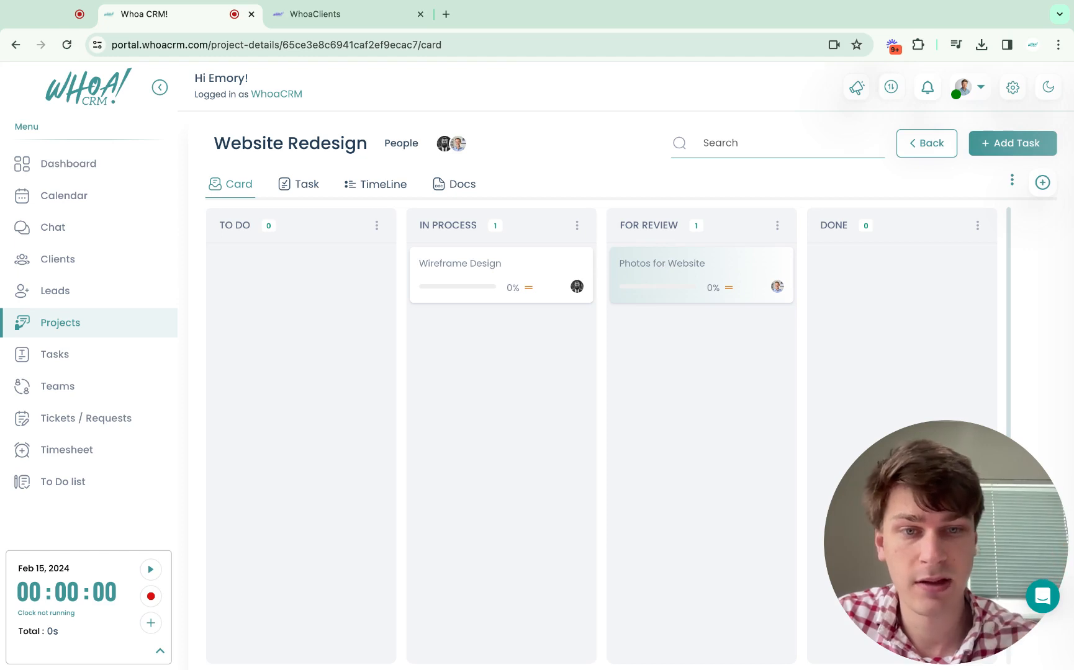
click(460, 186)
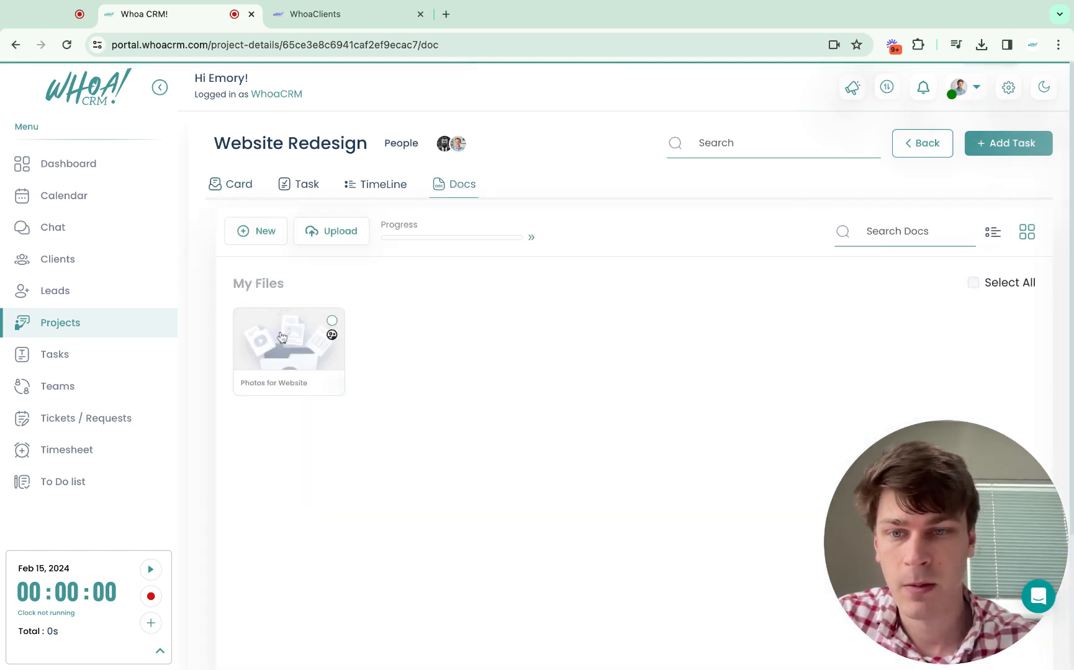
click(273, 333)
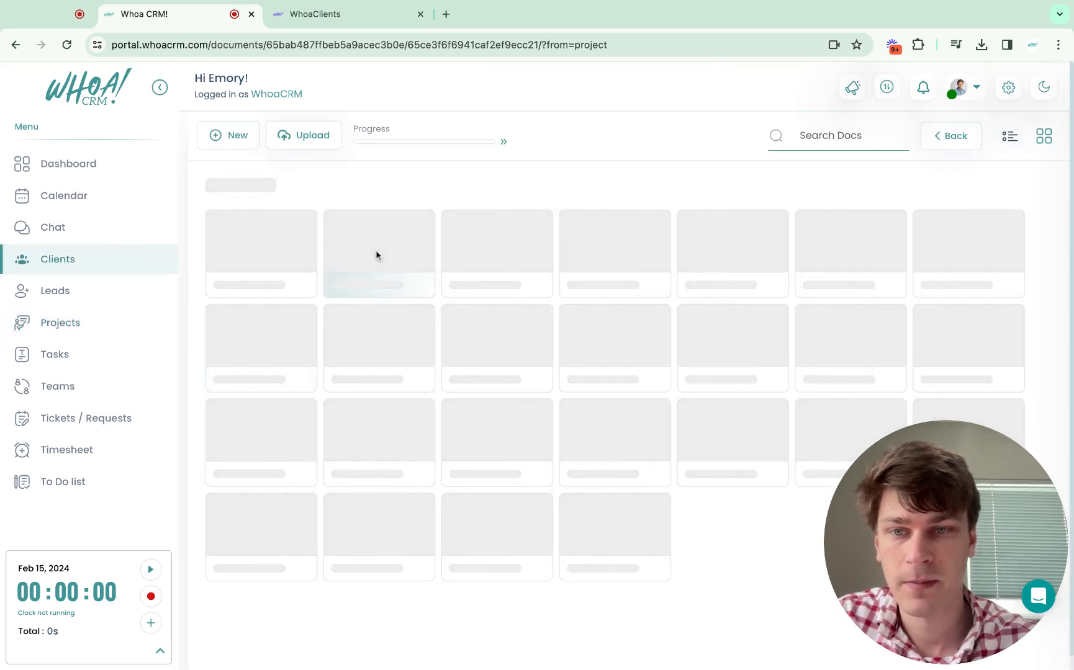